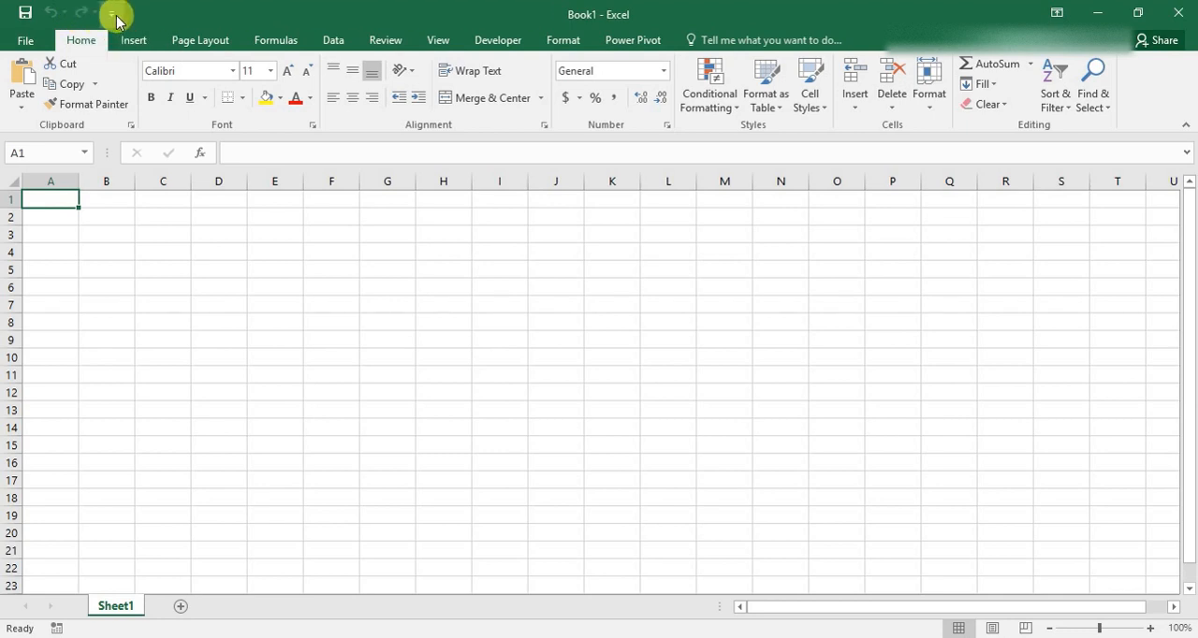
Examine the Quick Access Toolbar options, the file options, and the insert, page layout, formula and data commands.
{"action": "left_click", "coordinate": [111, 13]}
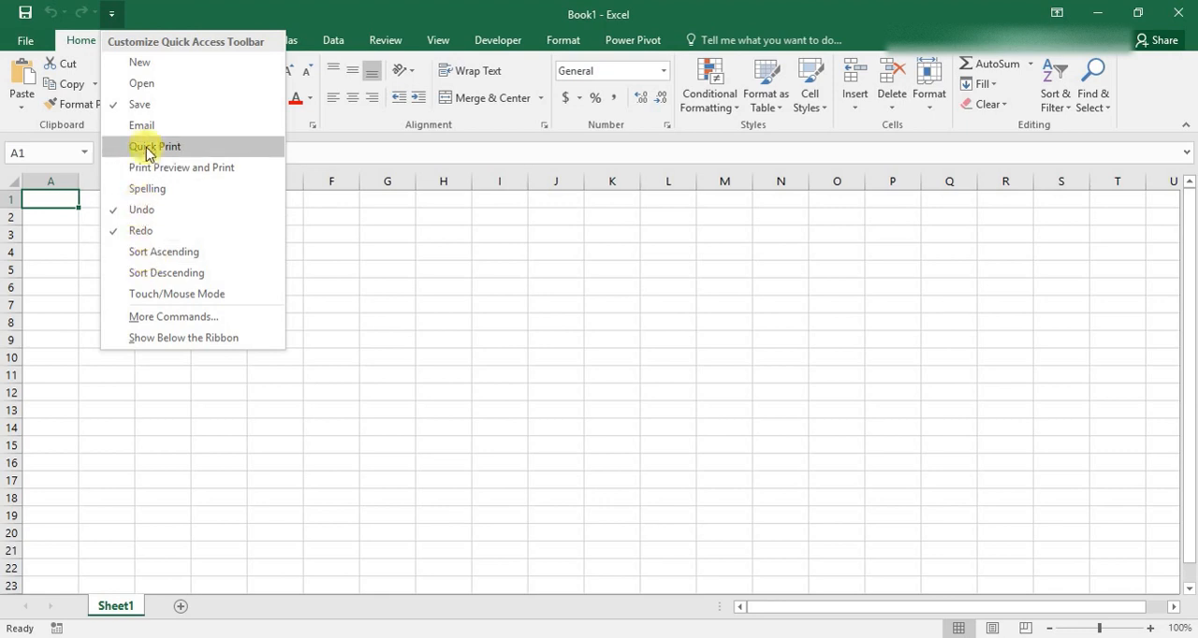
{"action": "left_click", "coordinate": [310, 262]}
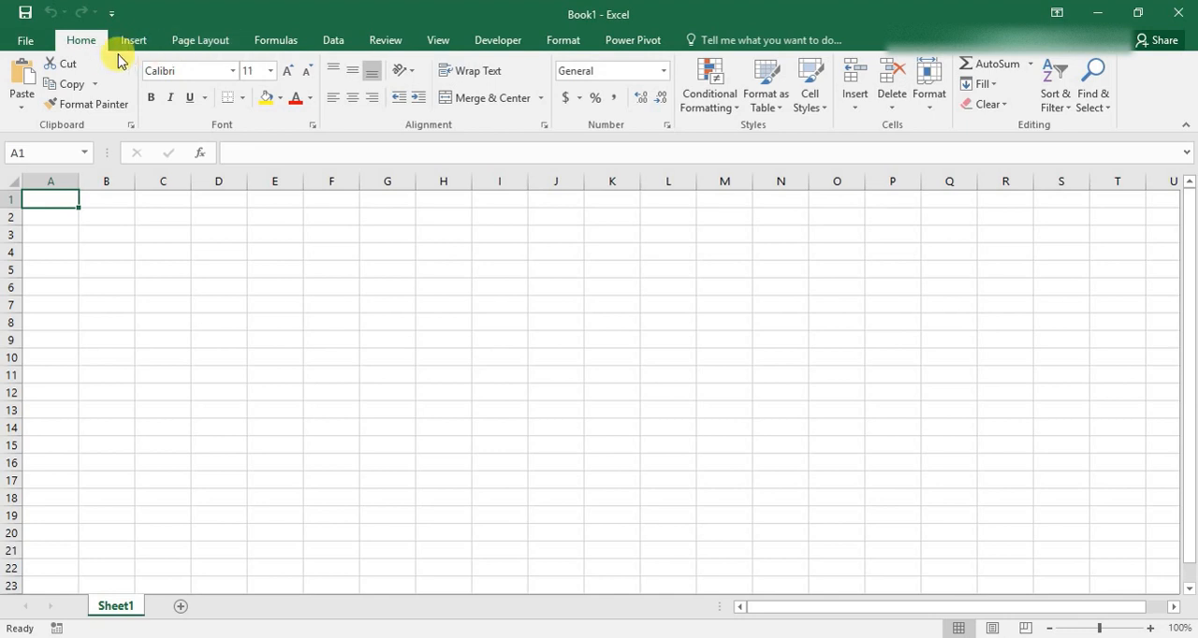
{"action": "left_click", "coordinate": [28, 41]}
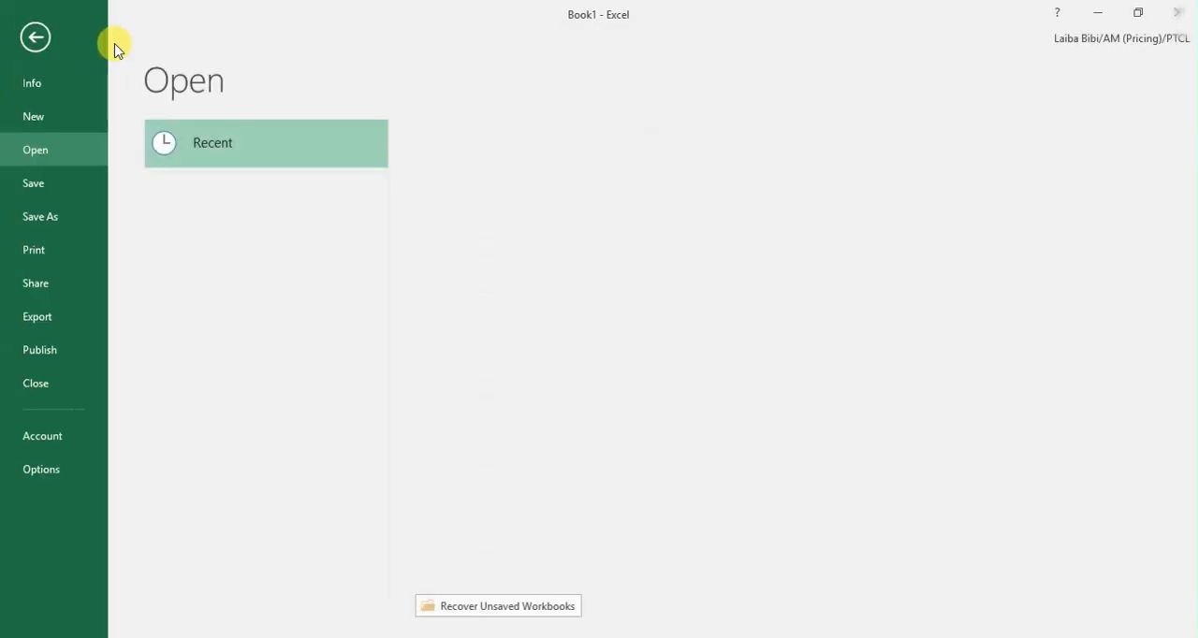
{"action": "left_click", "coordinate": [39, 40]}
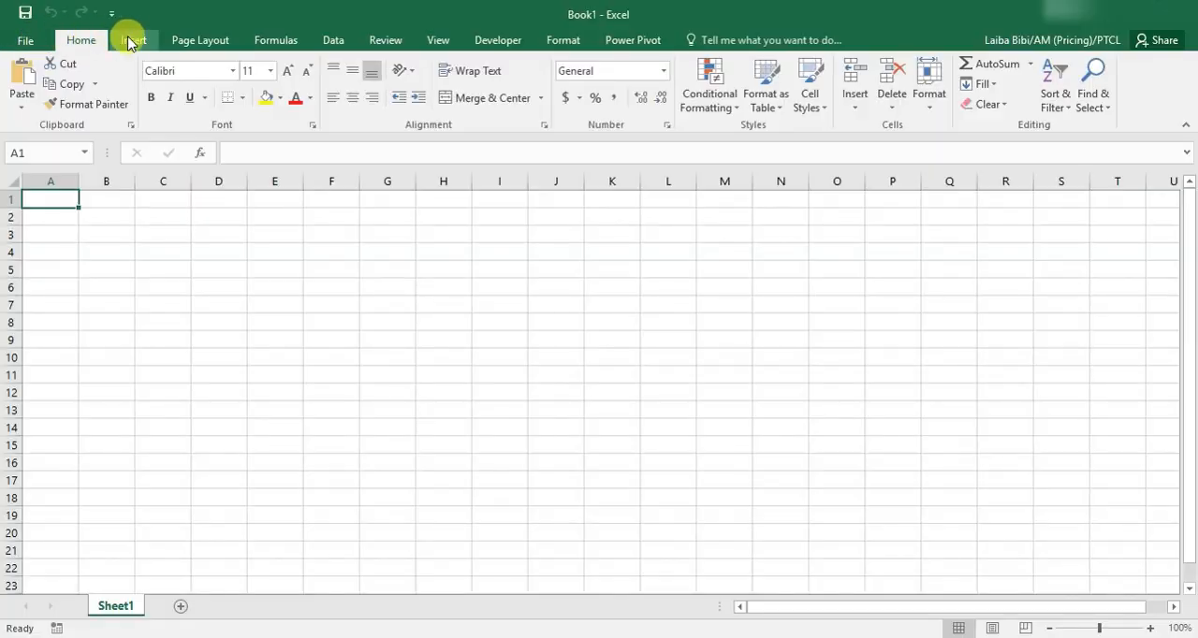
{"action": "left_click", "coordinate": [131, 40]}
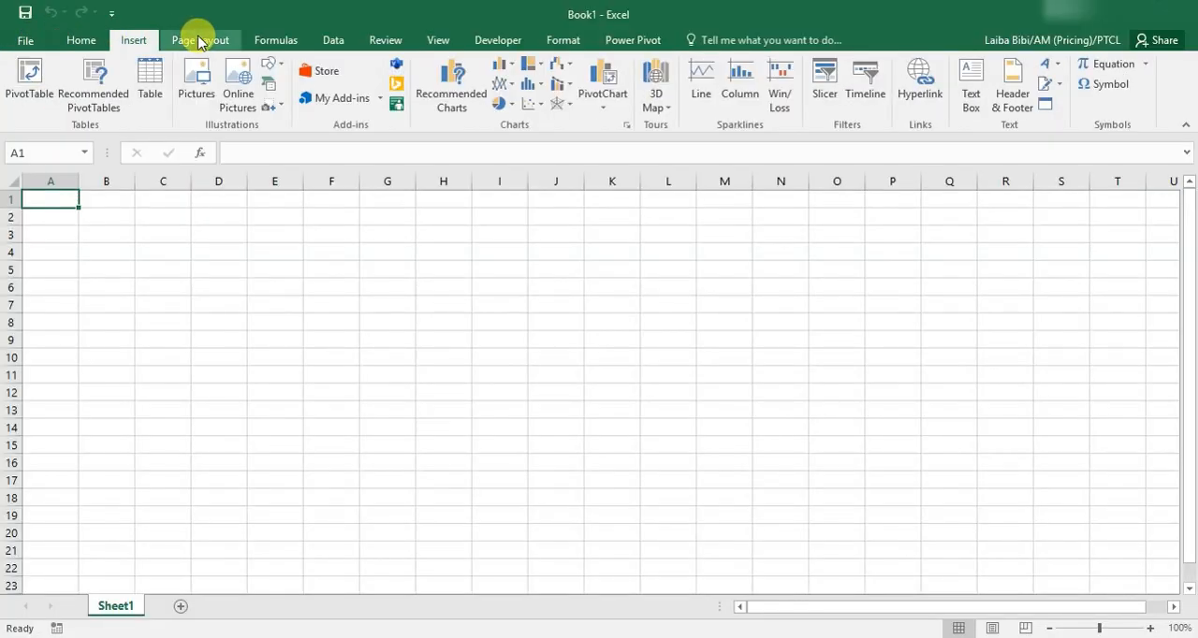
{"action": "left_click", "coordinate": [199, 40]}
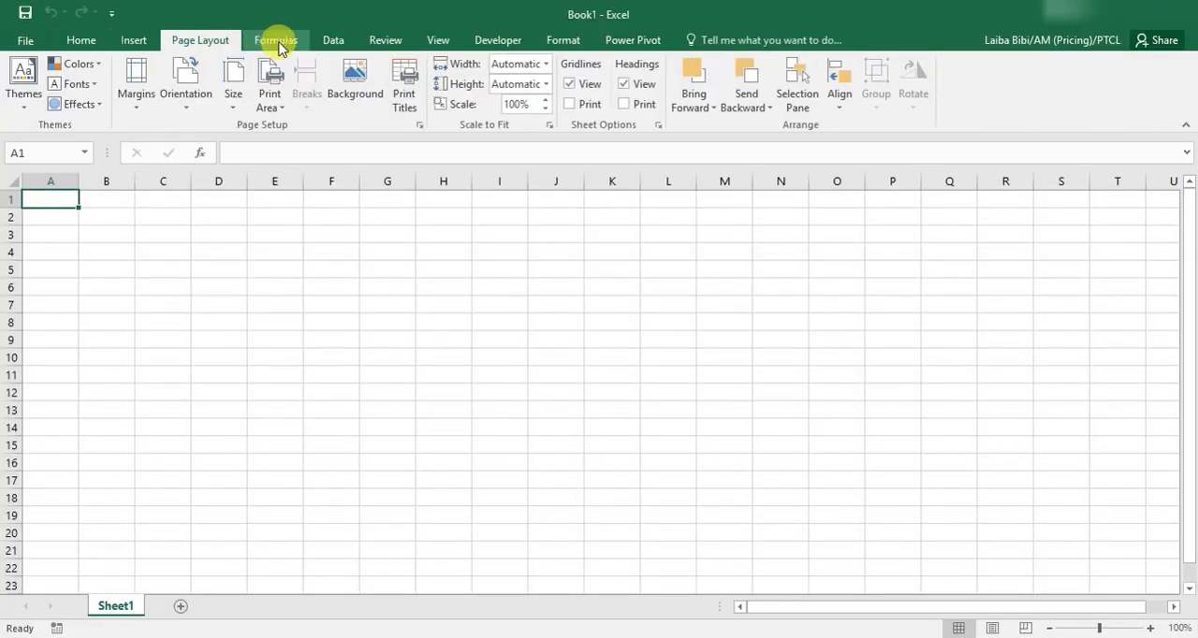
{"action": "left_click", "coordinate": [279, 45]}
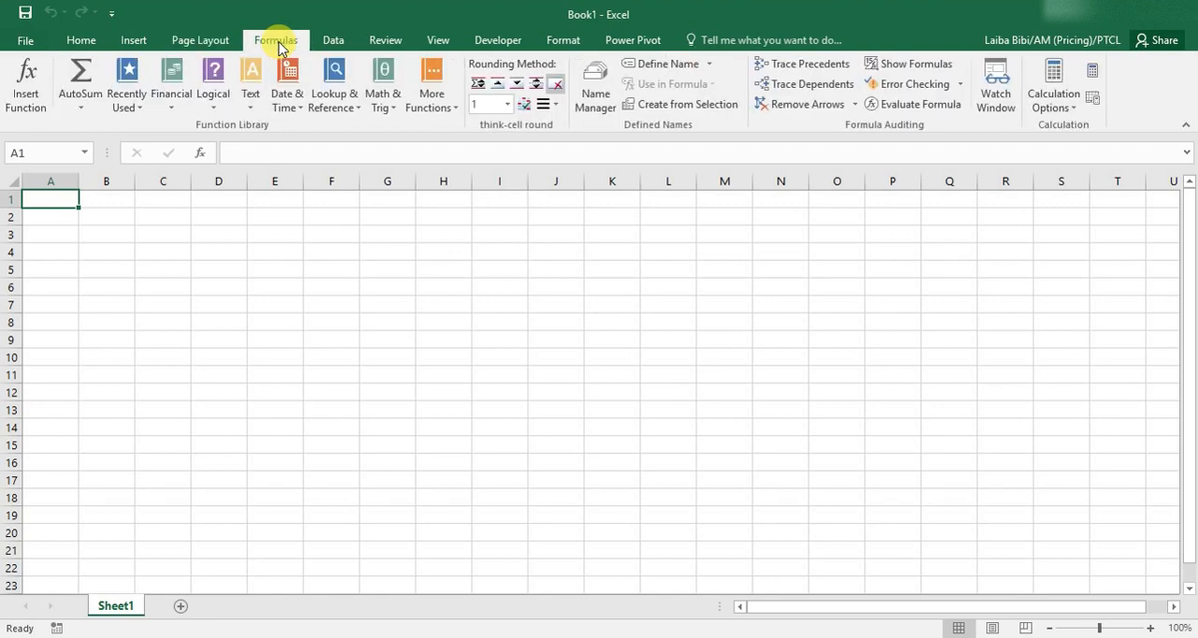
{"action": "left_click", "coordinate": [330, 45]}
{"action": "left_click", "coordinate": [82, 42]}
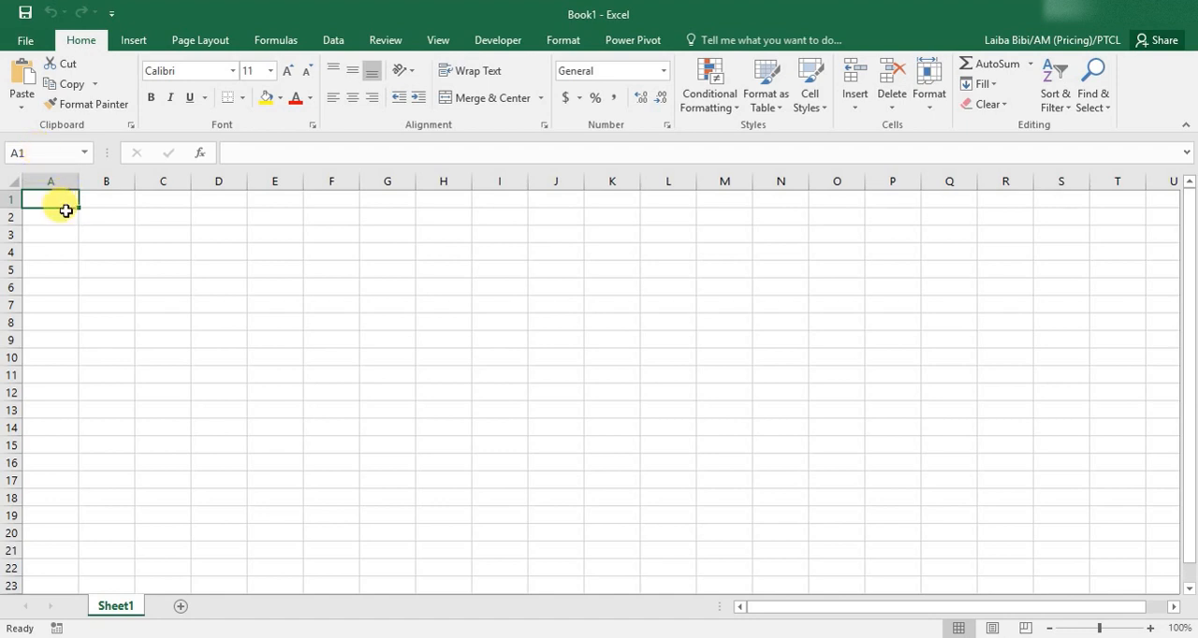
Enter the text "Creative" in cell C5.
{"action": "left_click", "coordinate": [151, 264]}
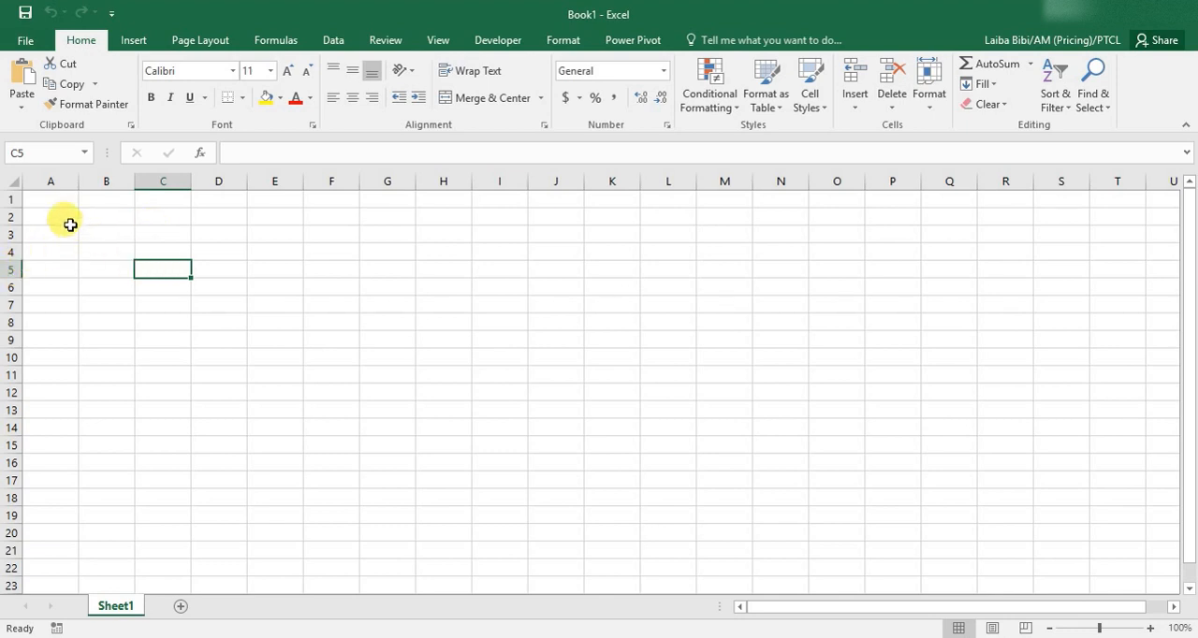
{"action": "left_click", "coordinate": [248, 153]}
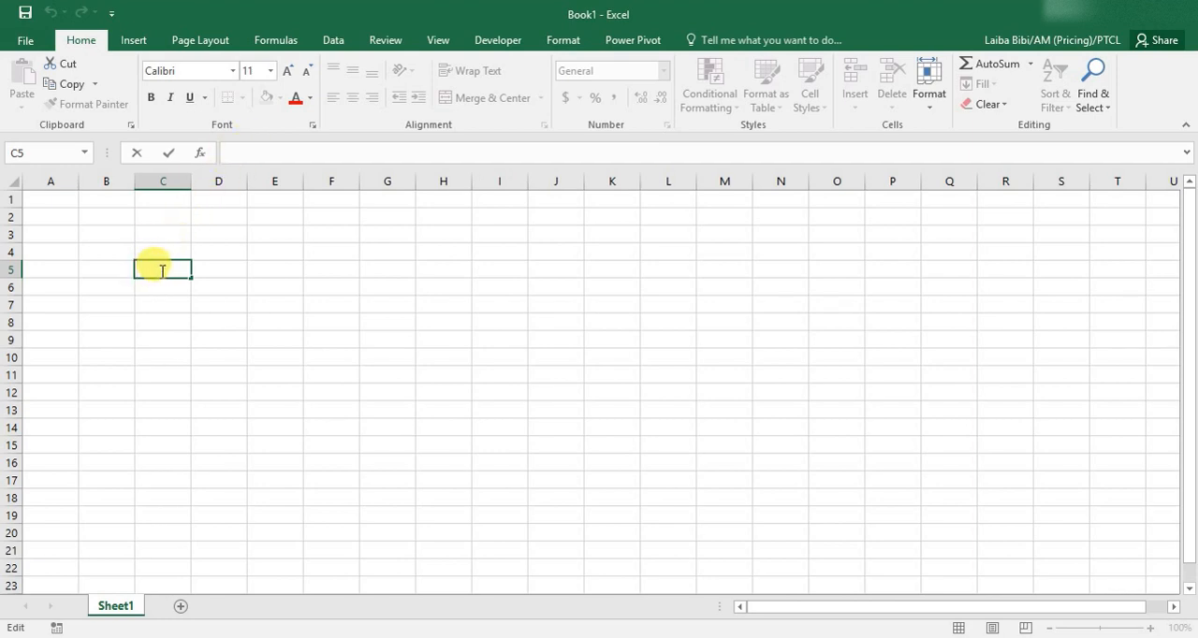
{"action": "type", "text": "Creative"}
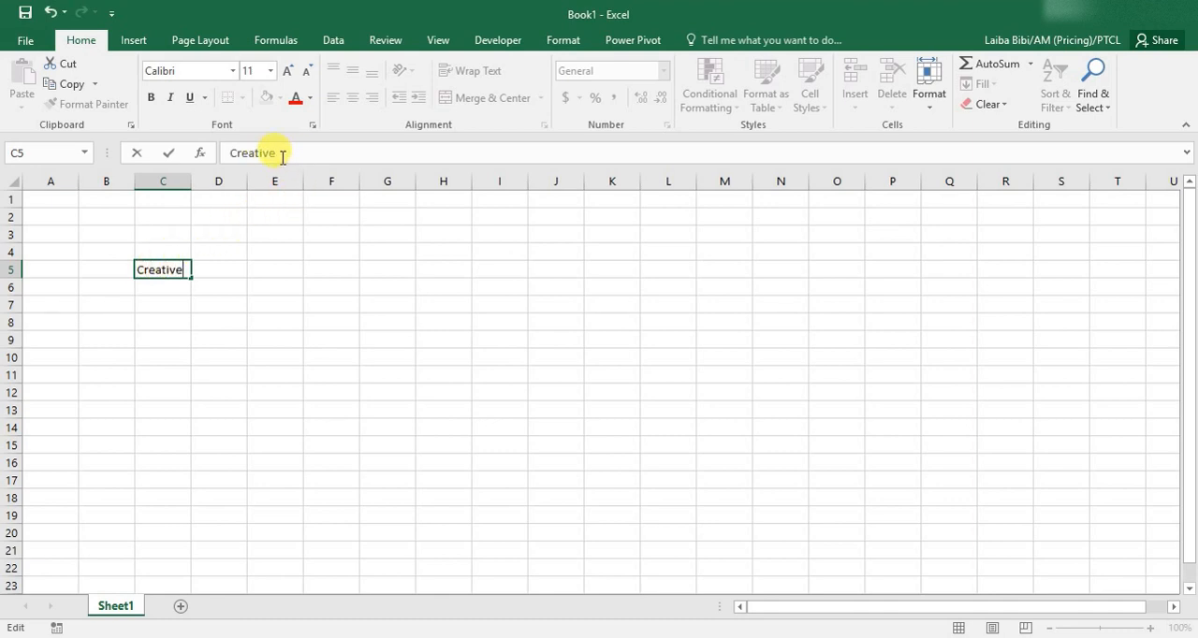
{"action": "left_click", "coordinate": [221, 300]}
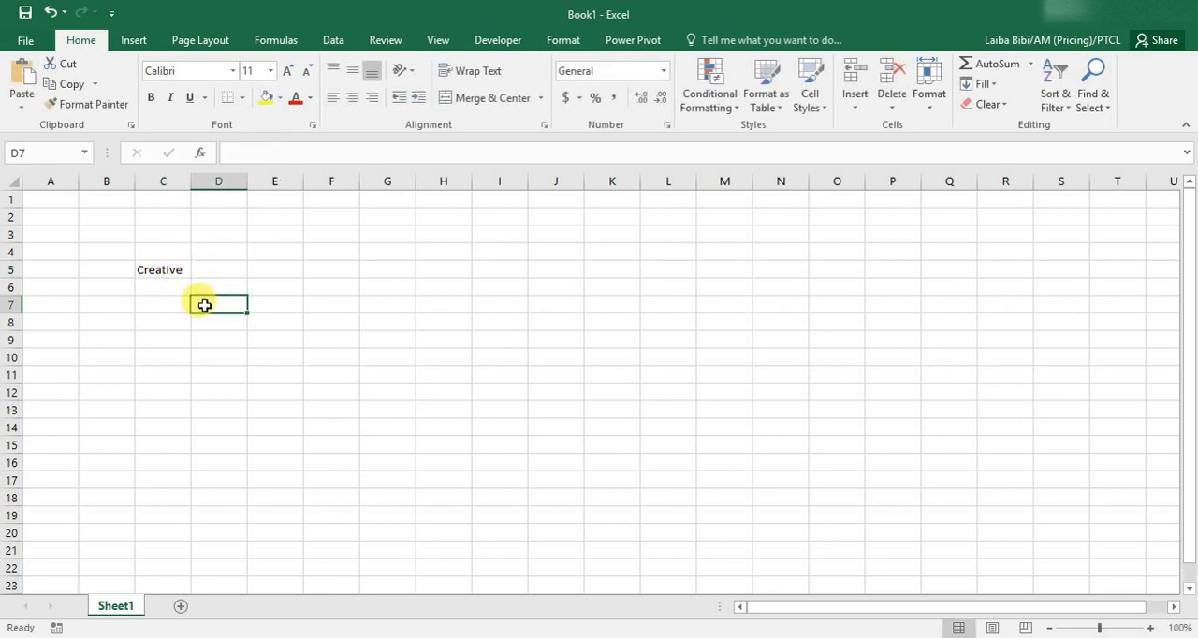
{"action": "type", "text": "="}
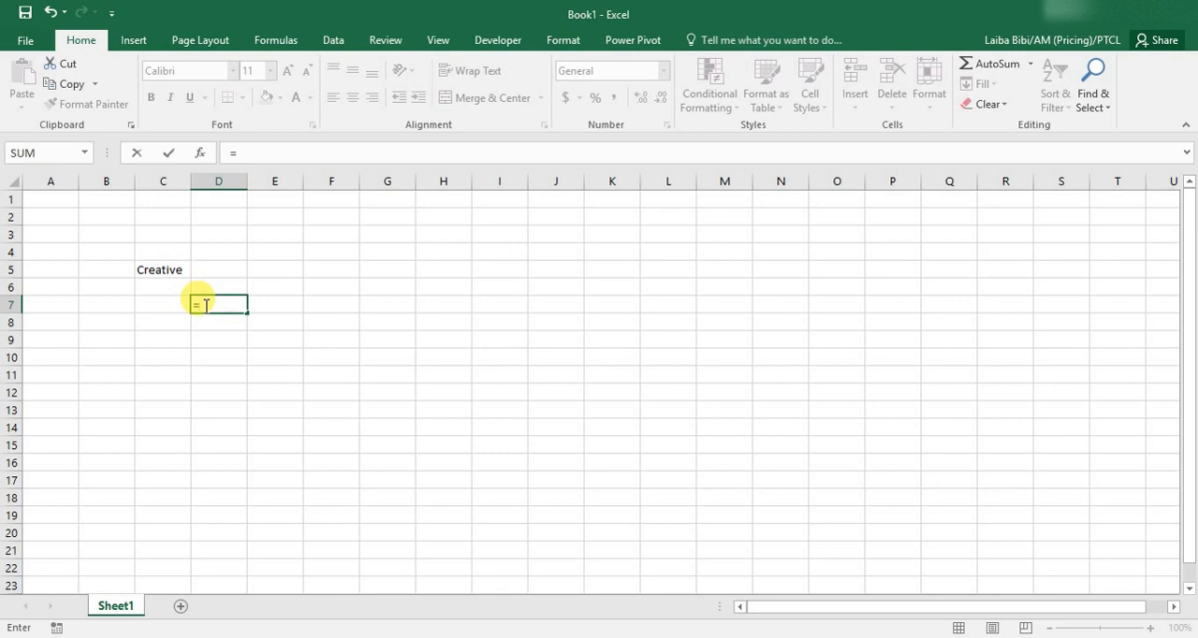
{"action": "type", "text": "if"}
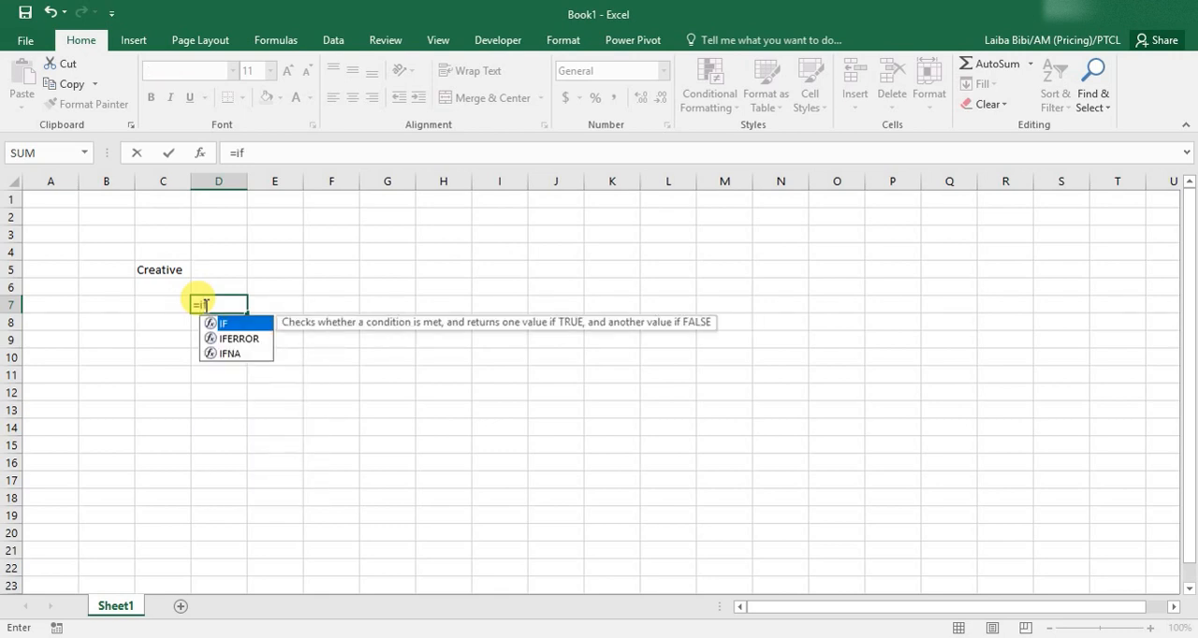
{"action": "key", "text": "BackSpace"}
{"action": "key", "text": "BackSpace"}
{"action": "key", "text": "BackSpace"}
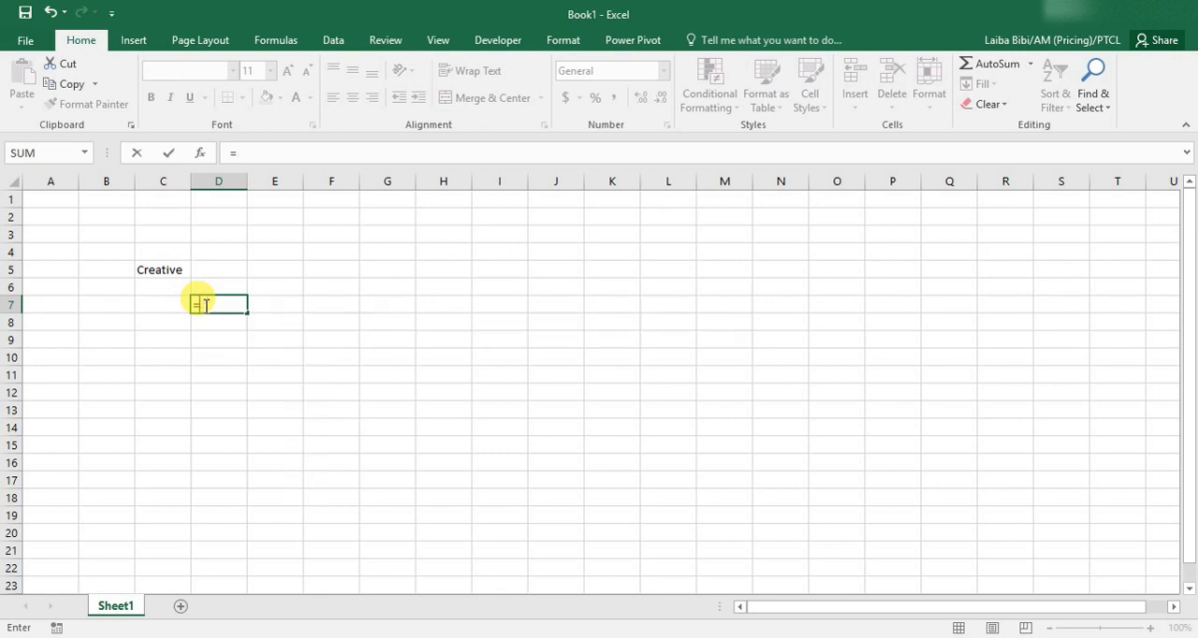
{"action": "left_click", "coordinate": [307, 232]}
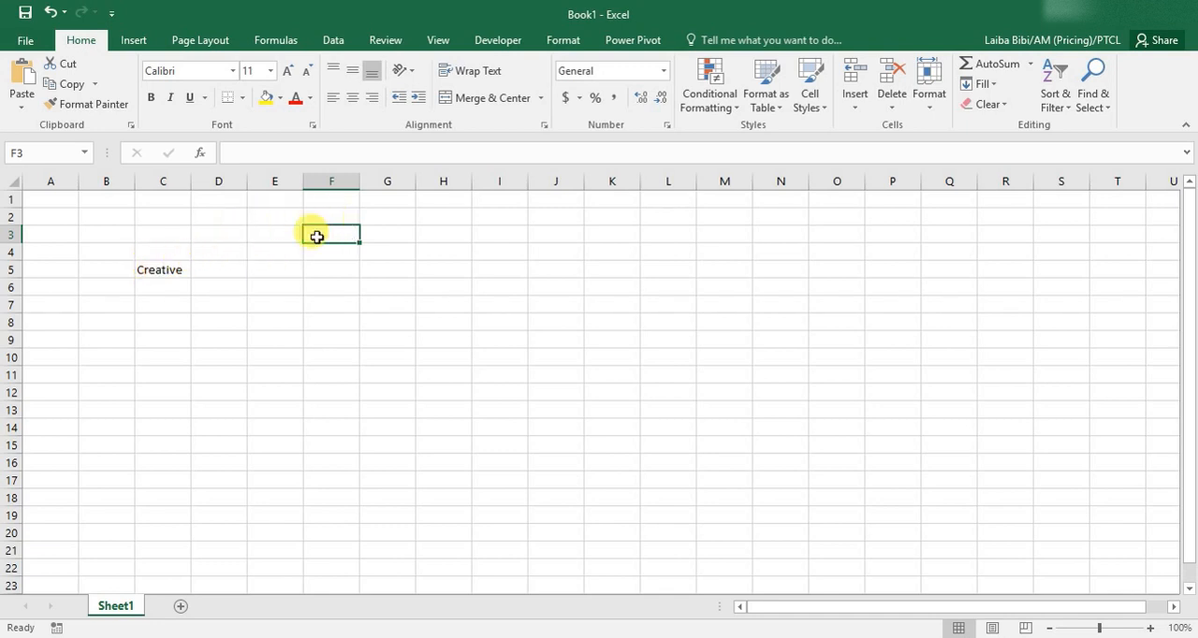
Extend the existing text in cell C5 to read "Creative world".
{"action": "left_click", "coordinate": [162, 272]}
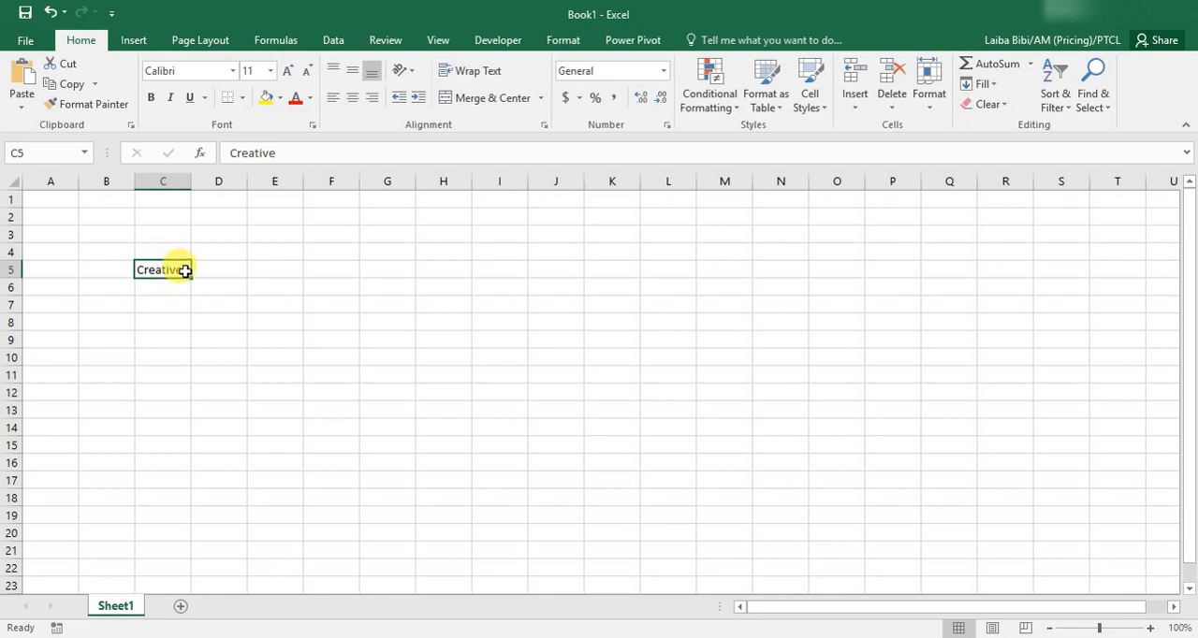
{"action": "left_click", "coordinate": [296, 152]}
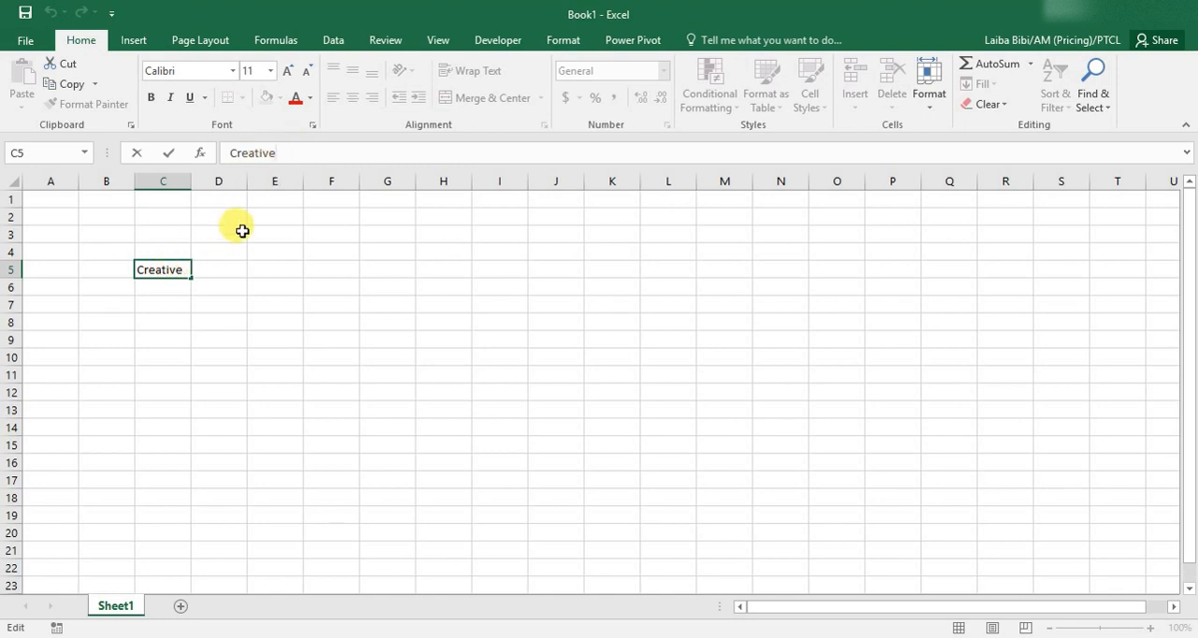
{"action": "double_click", "coordinate": [186, 271]}
{"action": "left_click", "coordinate": [186, 271]}
{"action": "type", "text": "world"}
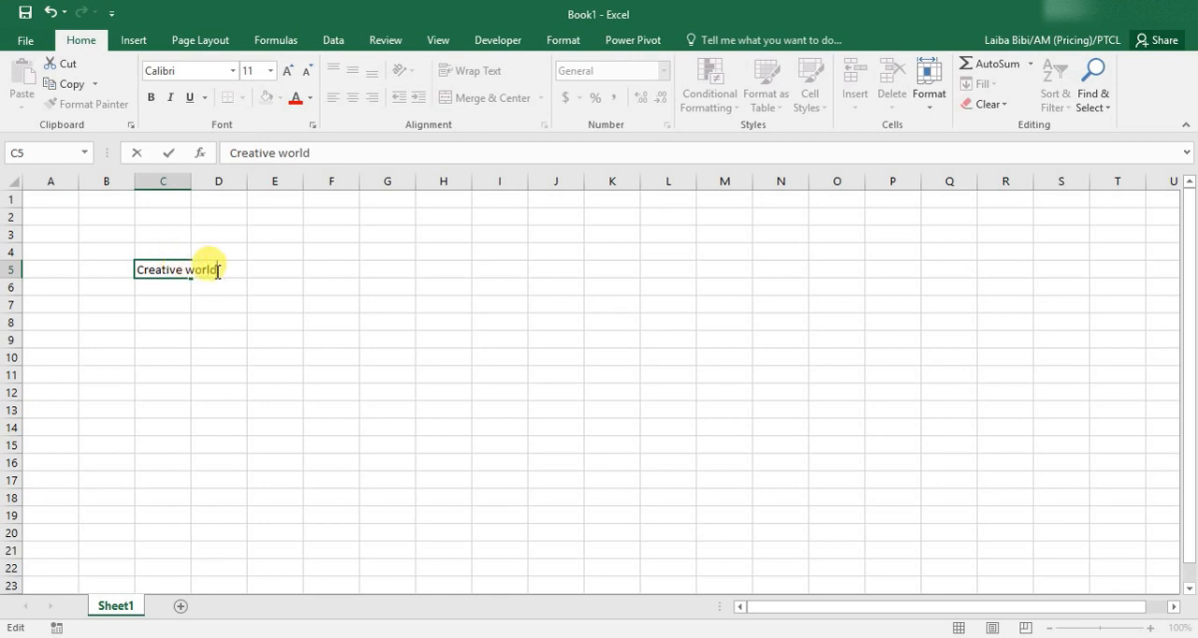
{"action": "key", "text": "Return"}
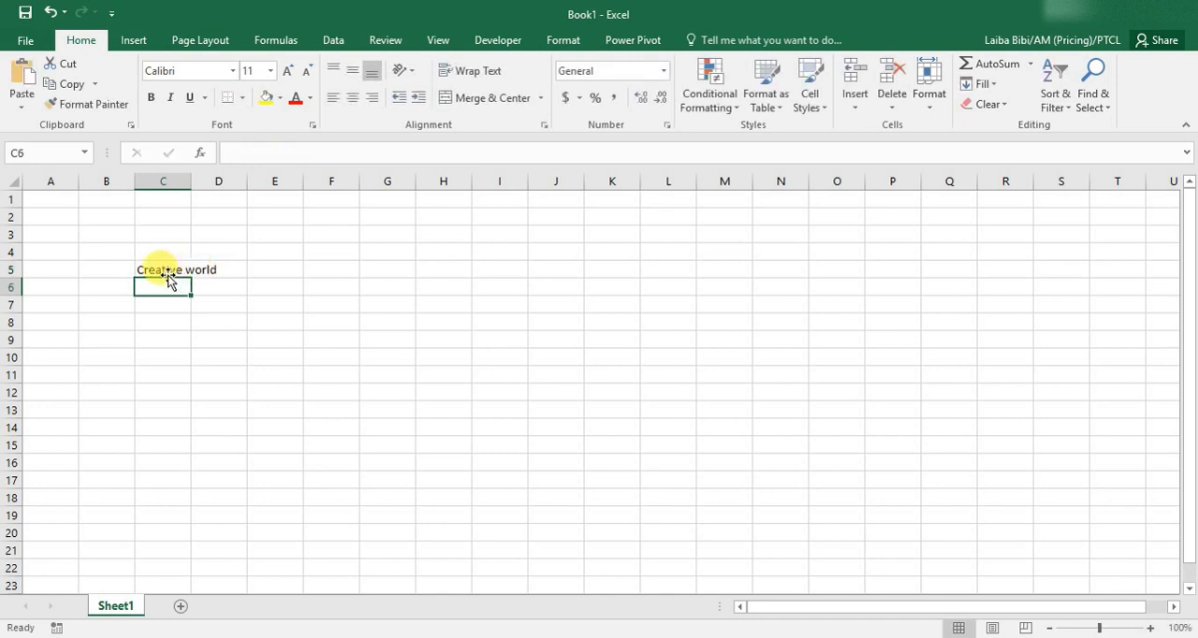
{"action": "left_click", "coordinate": [163, 271]}
{"action": "type", "text": "h"}
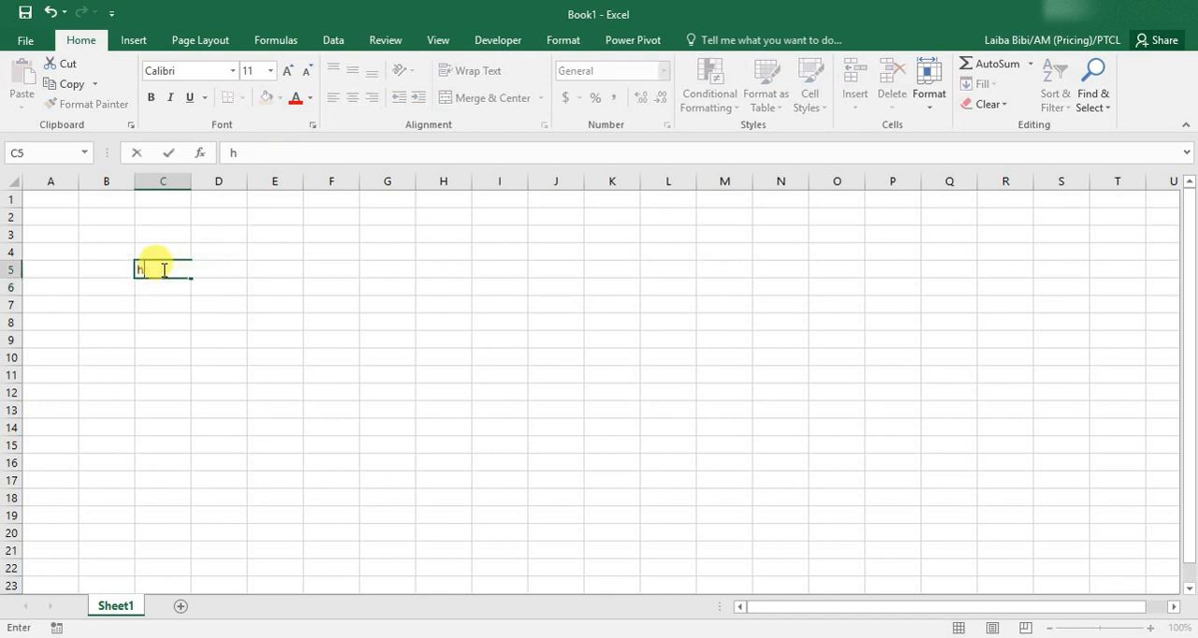
{"action": "type", "text": "ghghgj"}
{"action": "key", "text": "Escape"}
{"action": "left_click", "coordinate": [275, 284]}
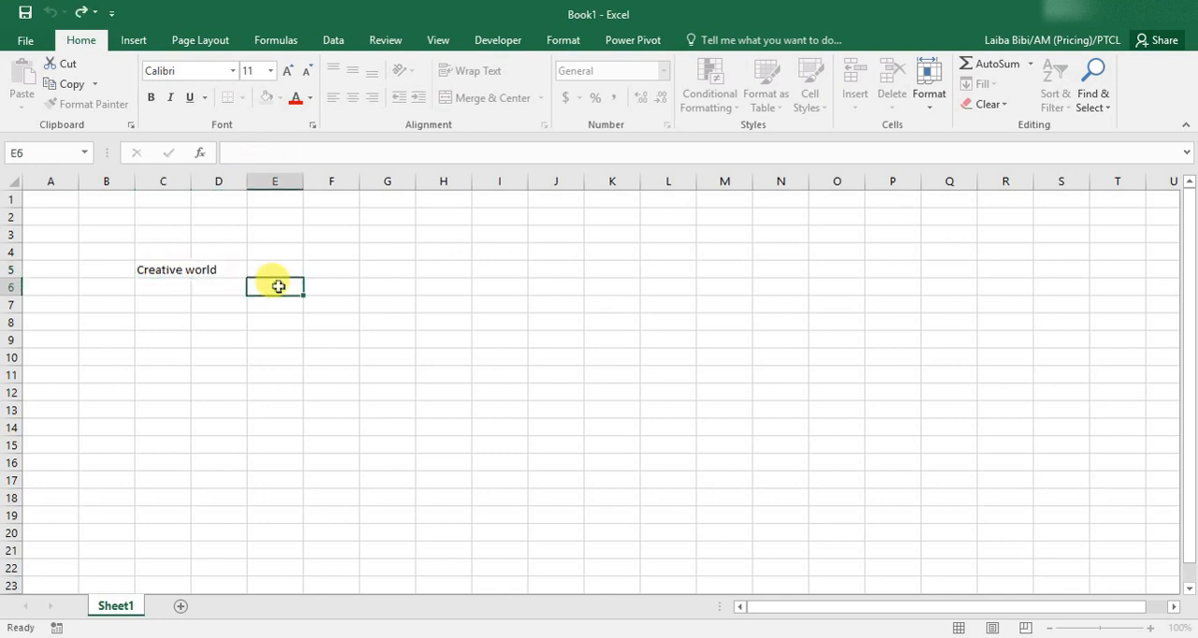
Append "by abial" to the text in cell C5 so it reads "Creative world by abial".
{"action": "left_click", "coordinate": [160, 270]}
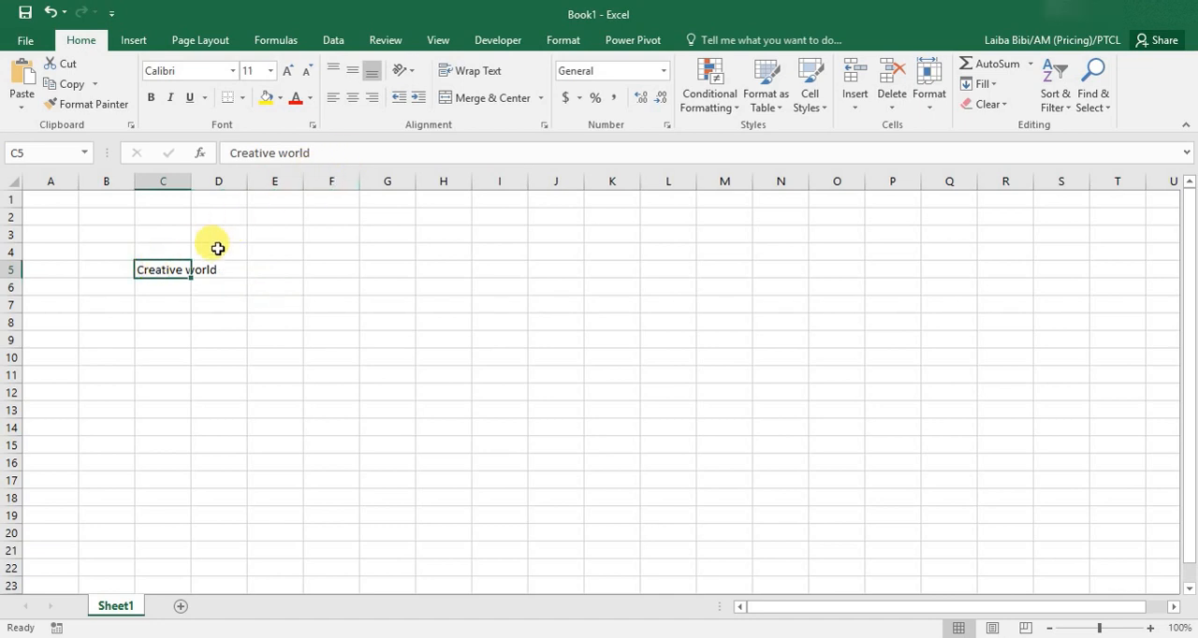
{"action": "left_click", "coordinate": [350, 155]}
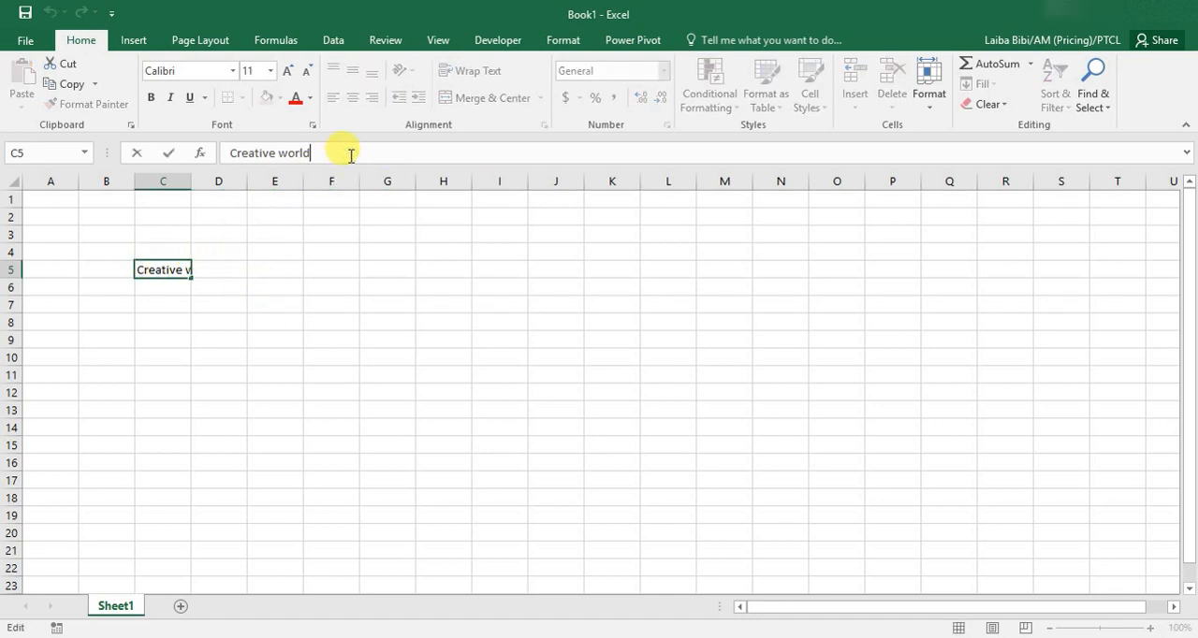
{"action": "type", "text": "by ab"}
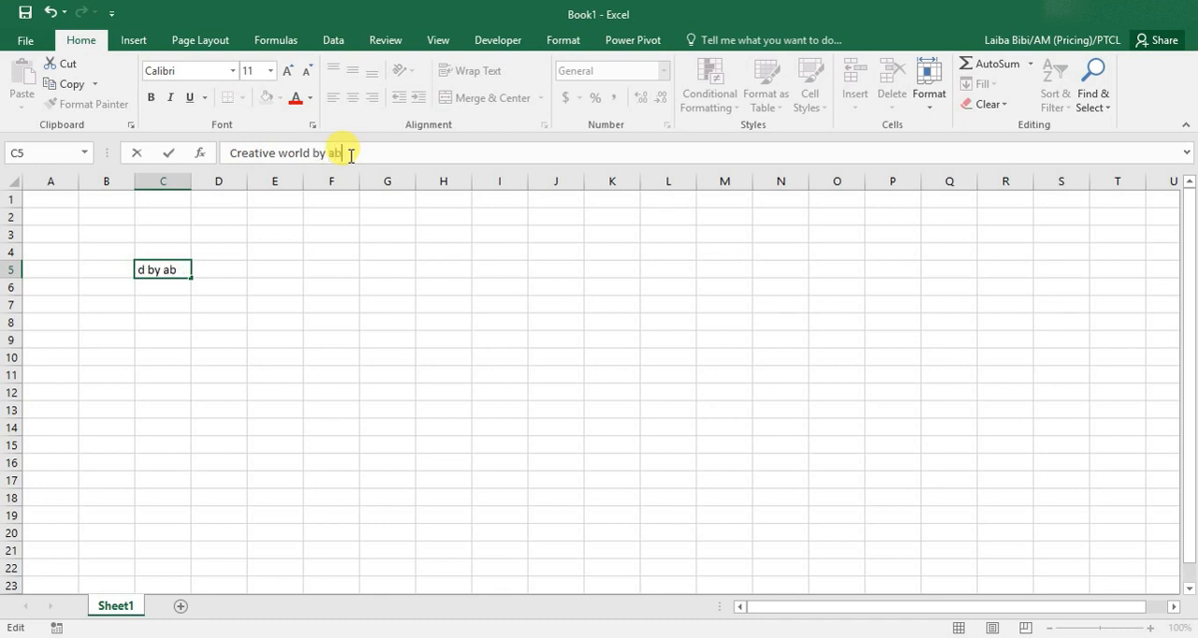
{"action": "type", "text": "ial"}
{"action": "key", "text": "Return"}
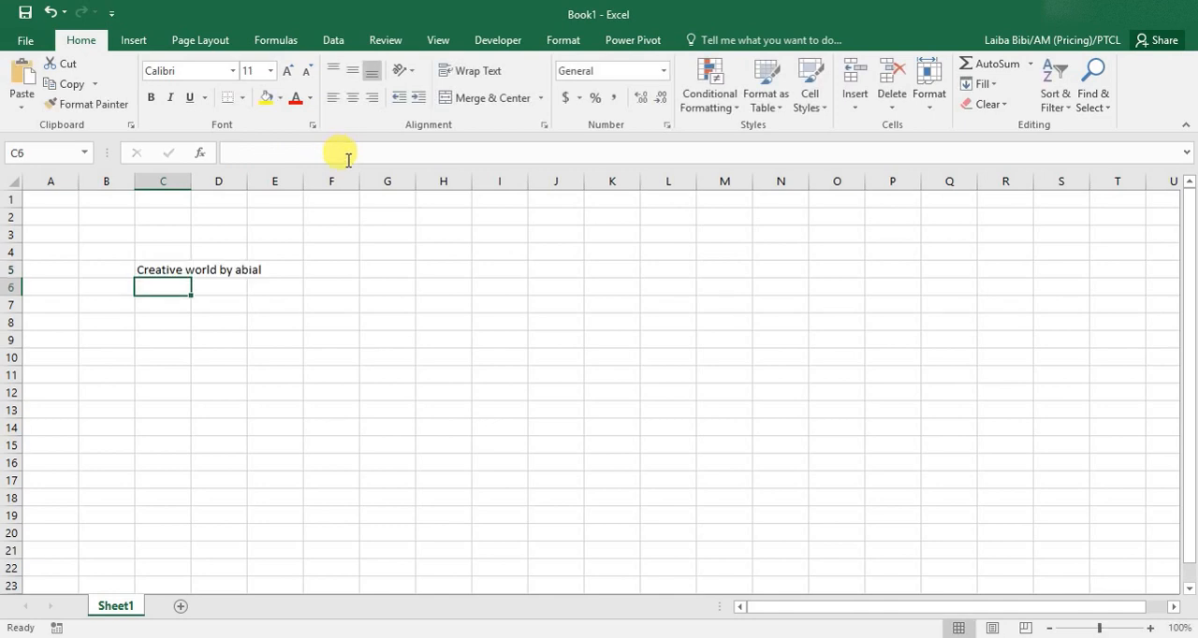
Edit cell C5 to remove "by abial" from the end, leaving "Creative world".
{"action": "left_click", "coordinate": [164, 270]}
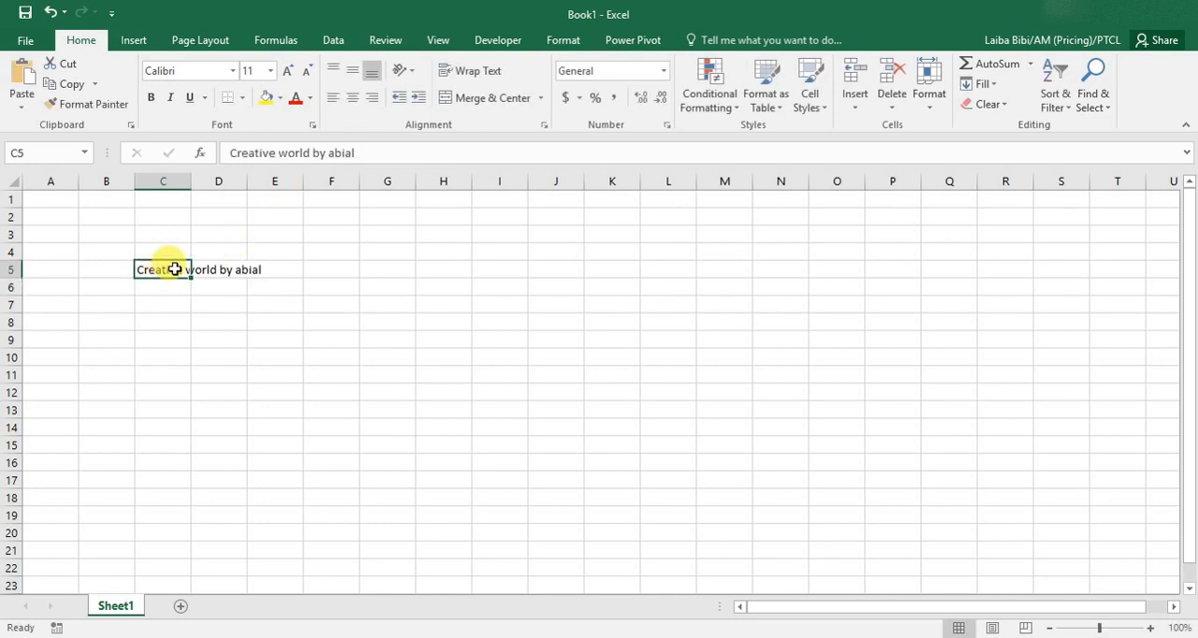
{"action": "double_click", "coordinate": [174, 270]}
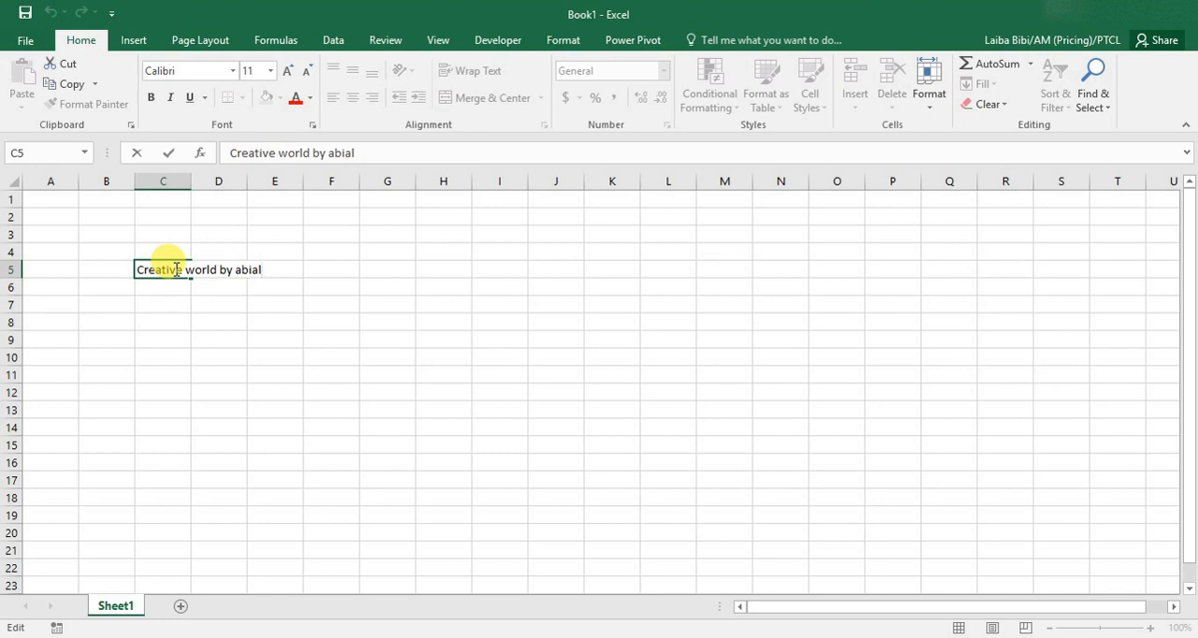
{"action": "key", "text": "BackSpace"}
{"action": "key", "text": "BackSpace"}
{"action": "key", "text": "BackSpace"}
{"action": "key", "text": "BackSpace"}
{"action": "key", "text": "BackSpace"}
{"action": "key", "text": "BackSpace"}
{"action": "key", "text": "BackSpace"}
{"action": "key", "text": "BackSpace"}
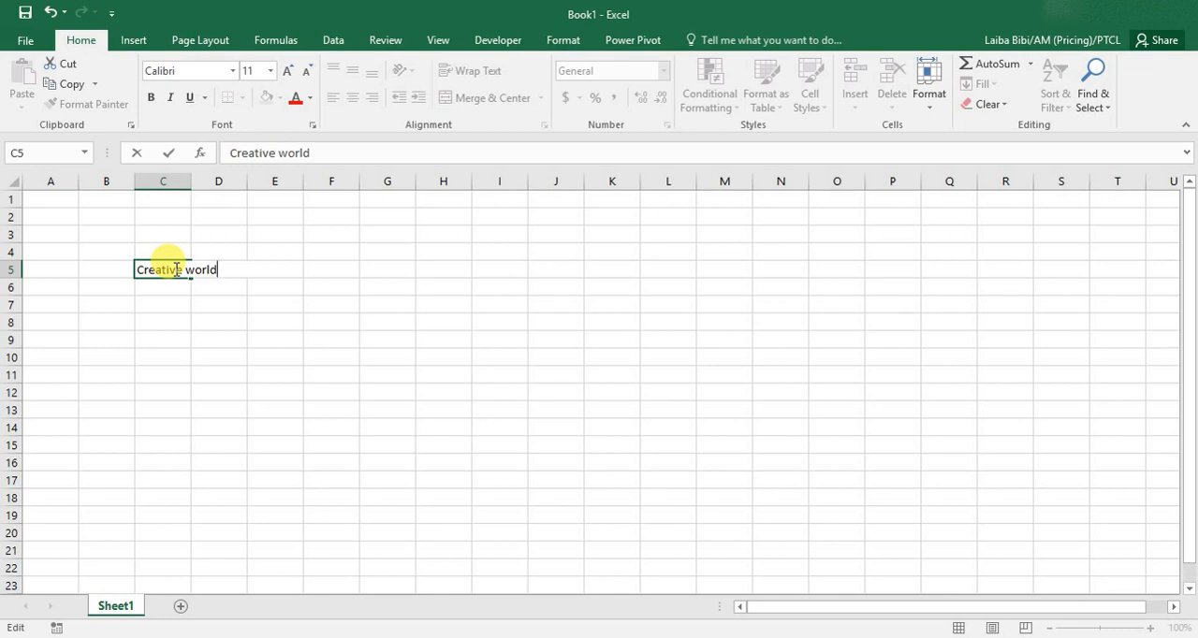
{"action": "key", "text": "Return"}
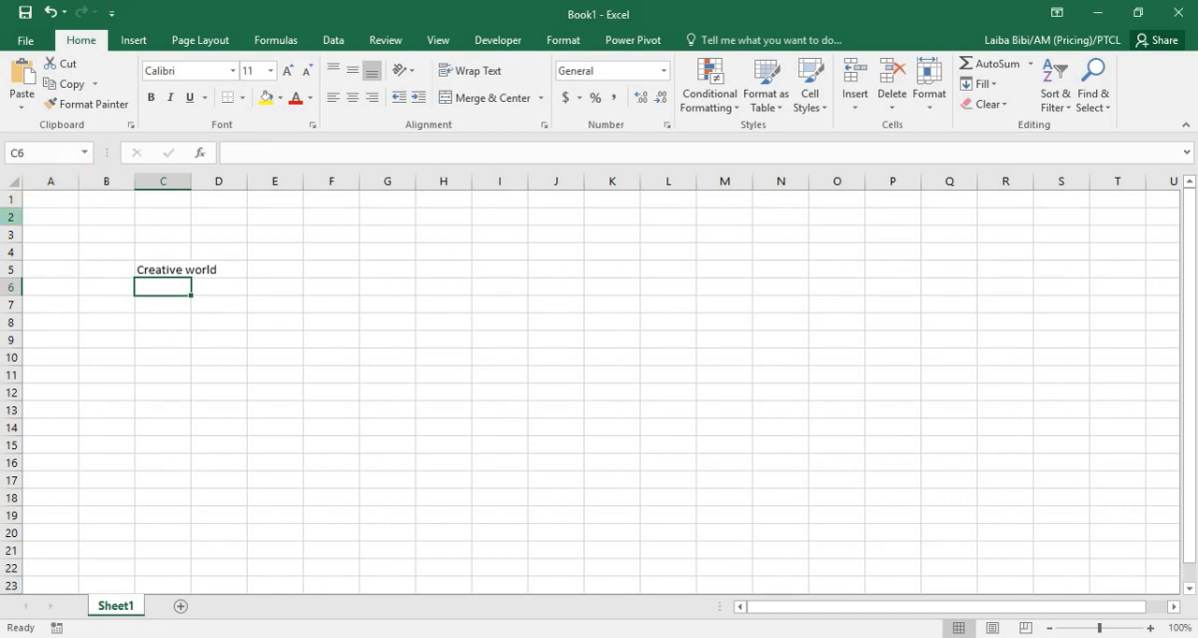
Select row 2, row 3, column A, cell B6 and cell F5 one after another.
{"action": "left_click", "coordinate": [12, 217]}
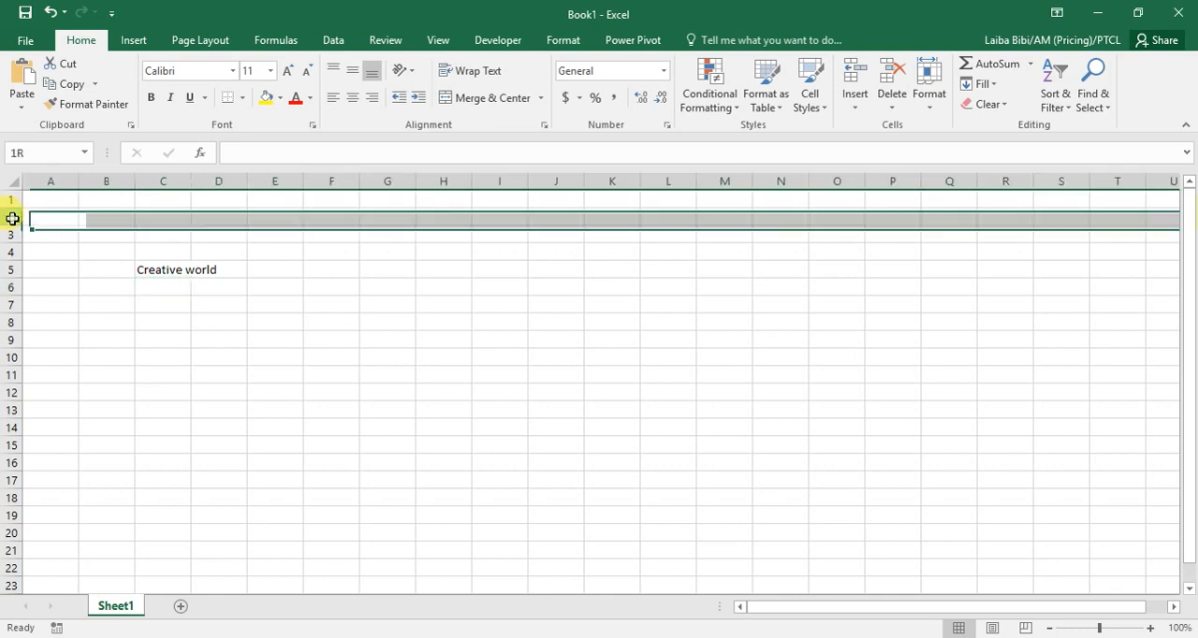
{"action": "left_click", "coordinate": [11, 234]}
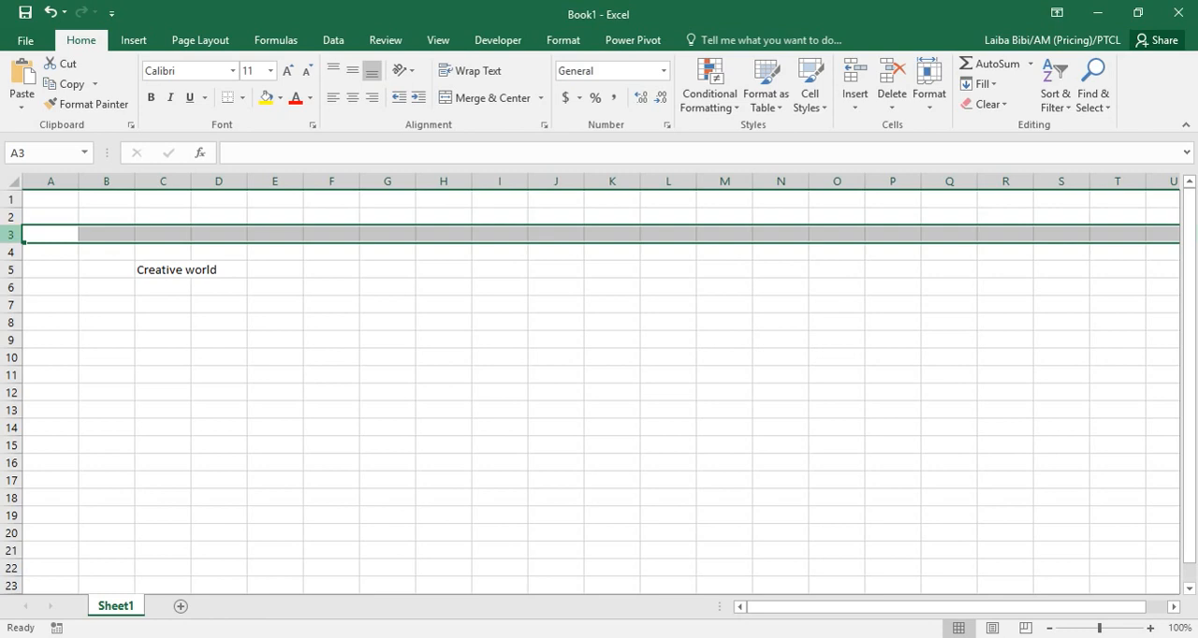
{"action": "left_click", "coordinate": [59, 181]}
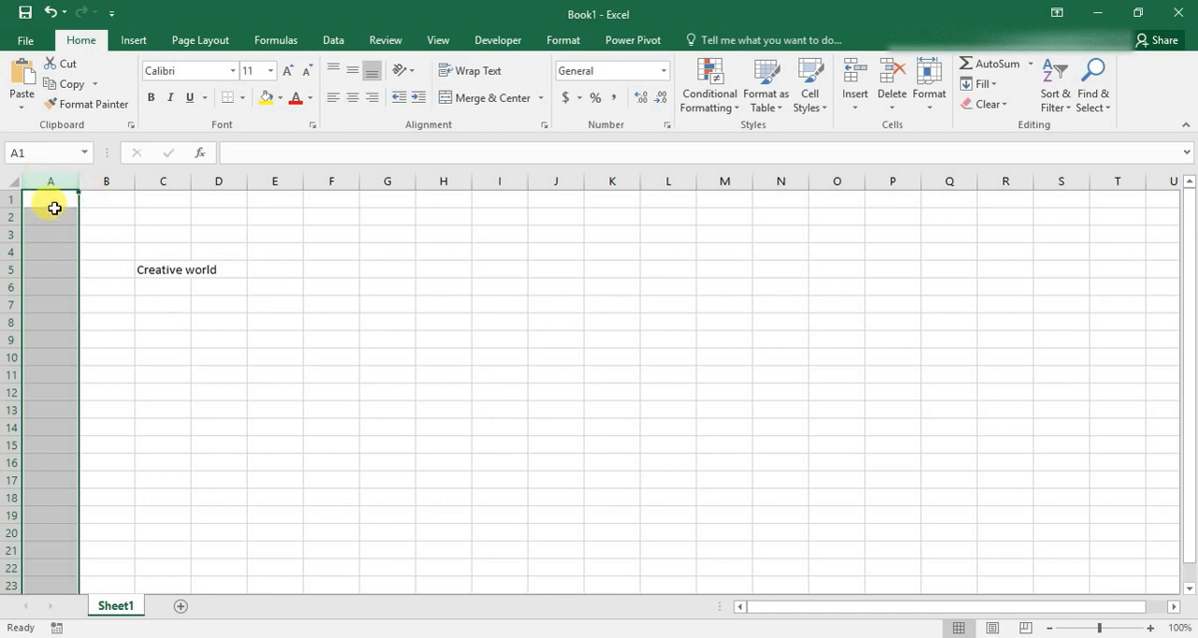
{"action": "left_click", "coordinate": [126, 287]}
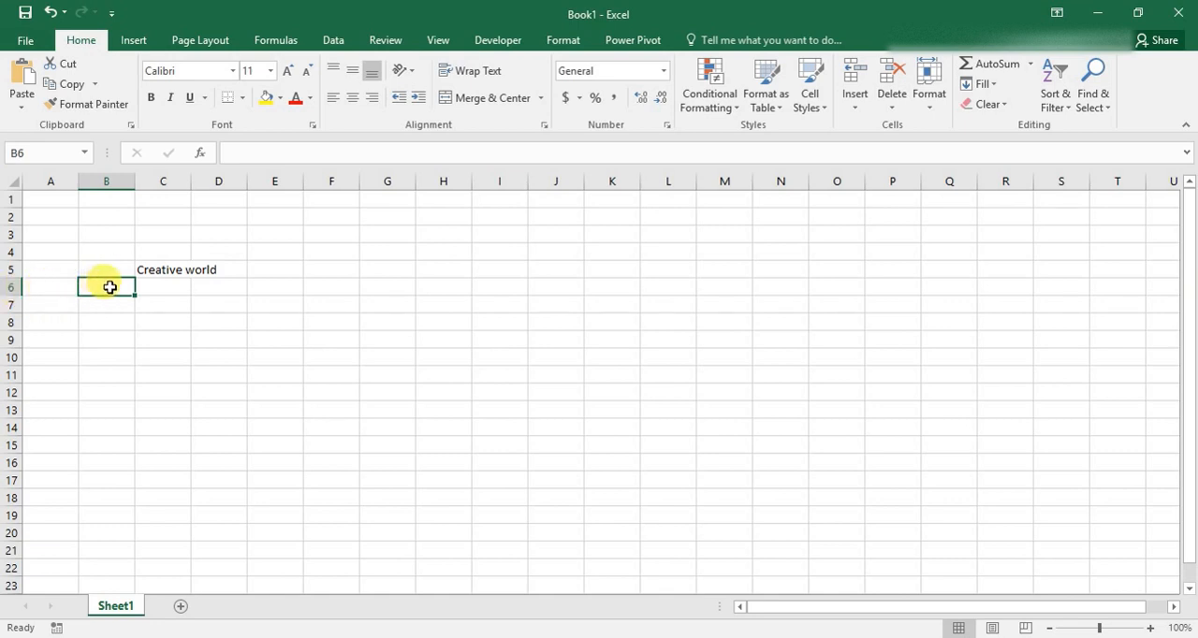
{"action": "left_click", "coordinate": [349, 264]}
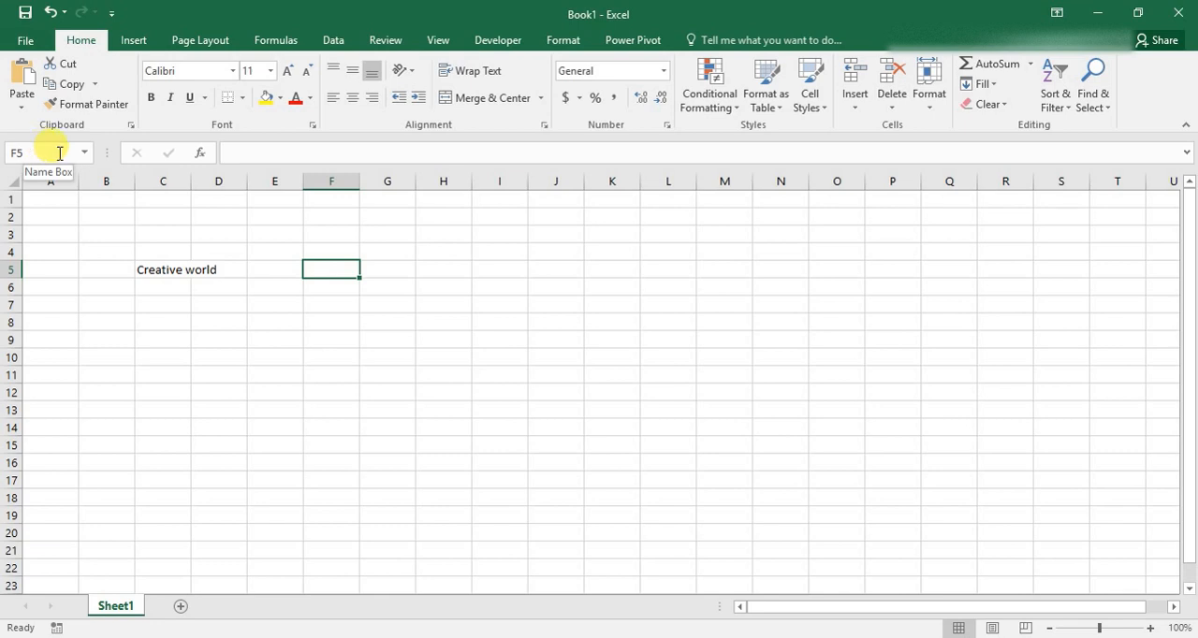
Select column F, row 5, cell F5 and cell F6 one after another.
{"action": "left_click", "coordinate": [339, 179]}
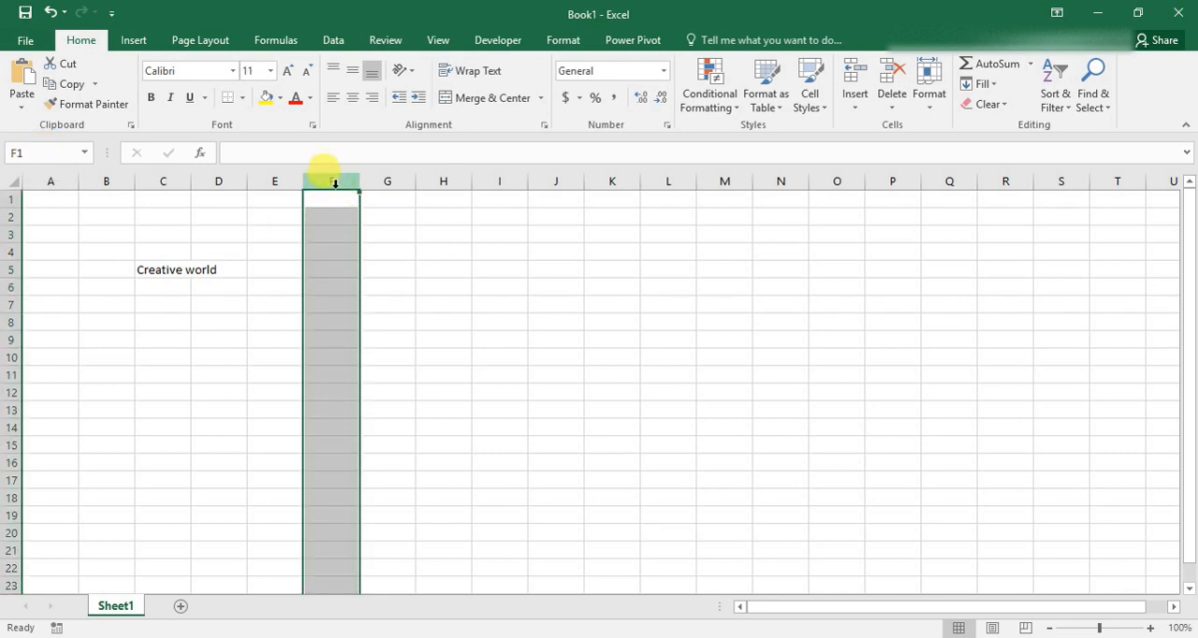
{"action": "left_click", "coordinate": [11, 269]}
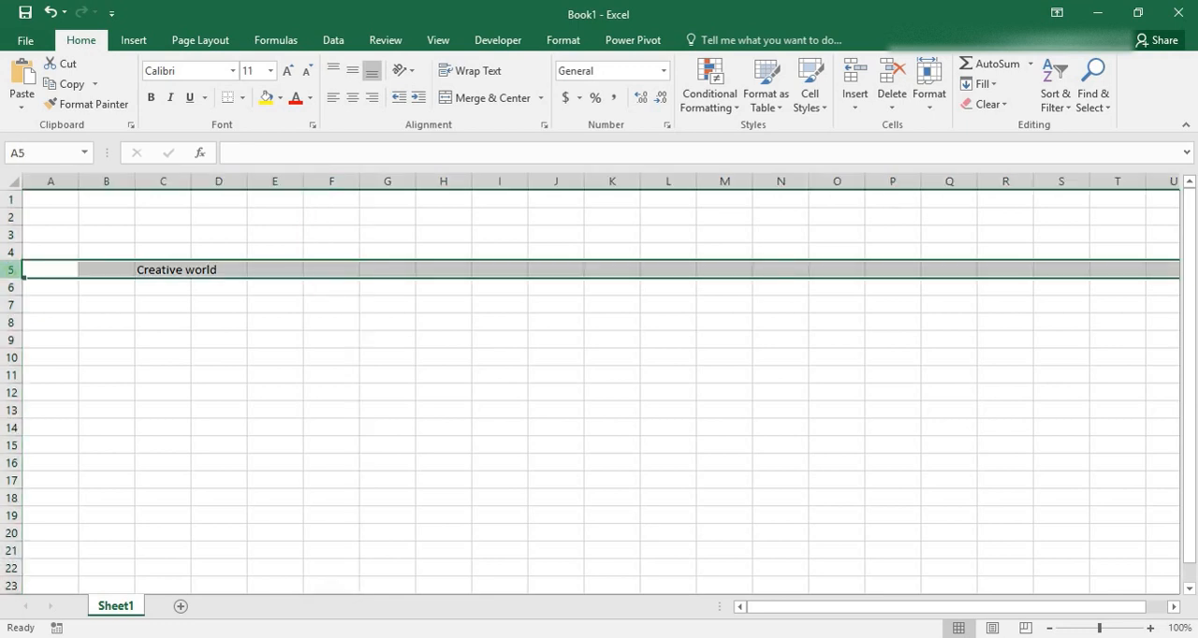
{"action": "left_click", "coordinate": [321, 270]}
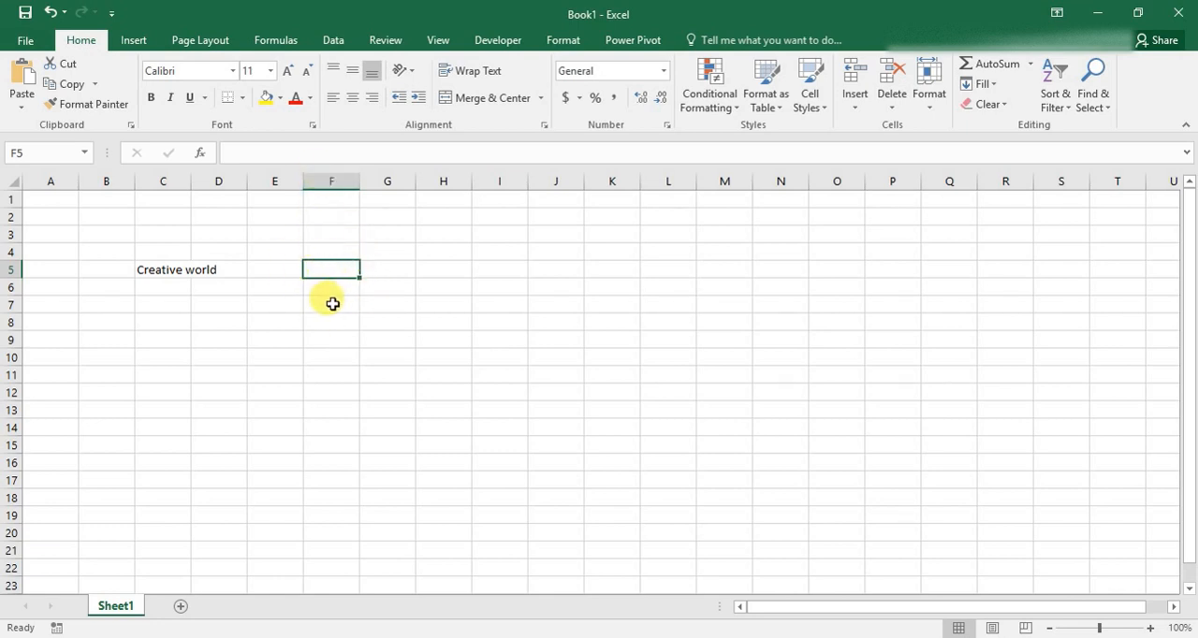
{"action": "left_click", "coordinate": [324, 290]}
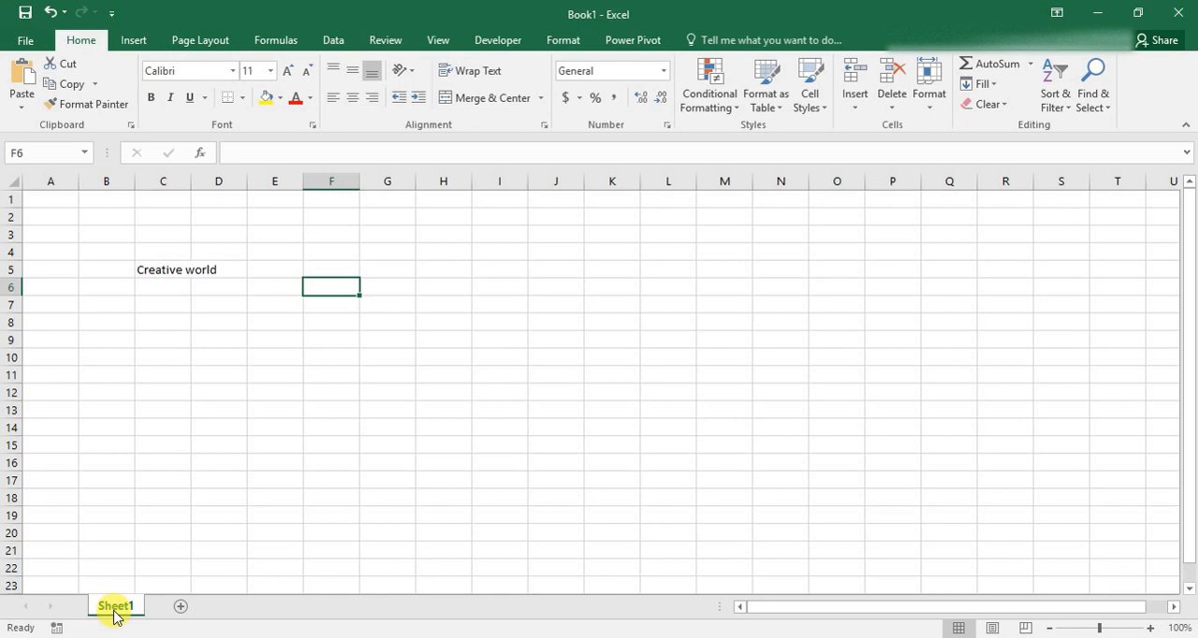
Add two new worksheets to the workbook and return to Sheet1.
{"action": "left_click", "coordinate": [181, 607]}
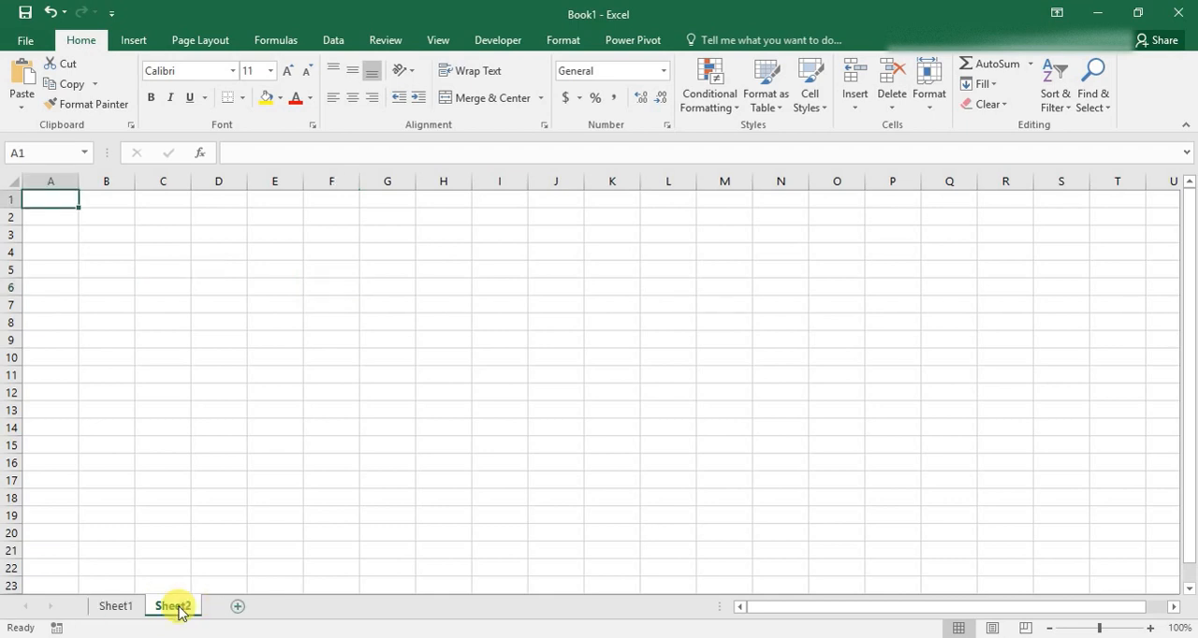
{"action": "left_click", "coordinate": [237, 609]}
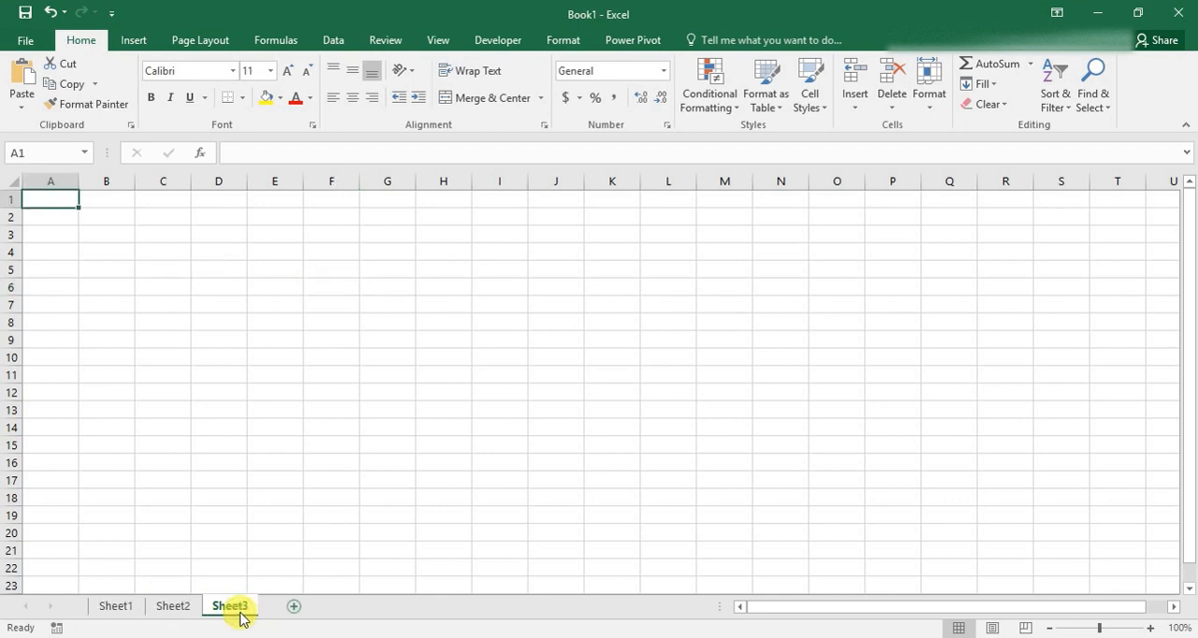
{"action": "left_click", "coordinate": [116, 608]}
Rename Sheet1 as "Task 1", correcting the misspelled "Taks".
{"action": "left_click_drag", "start_coordinate": [118, 618], "coordinate": [118, 613]}
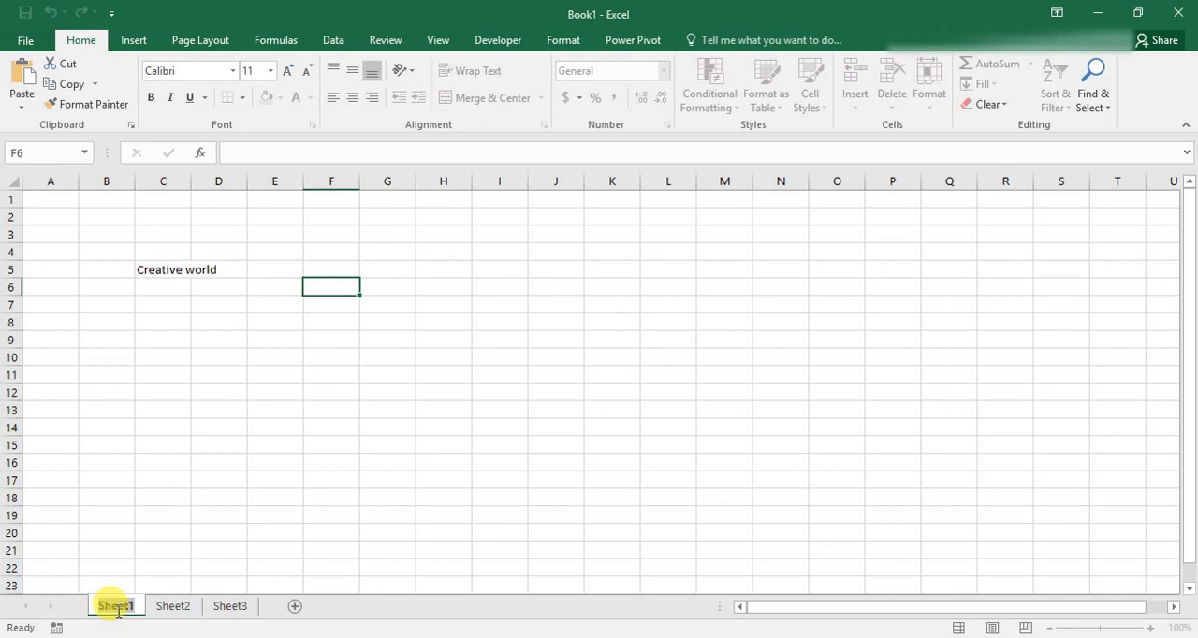
{"action": "type", "text": "Take"}
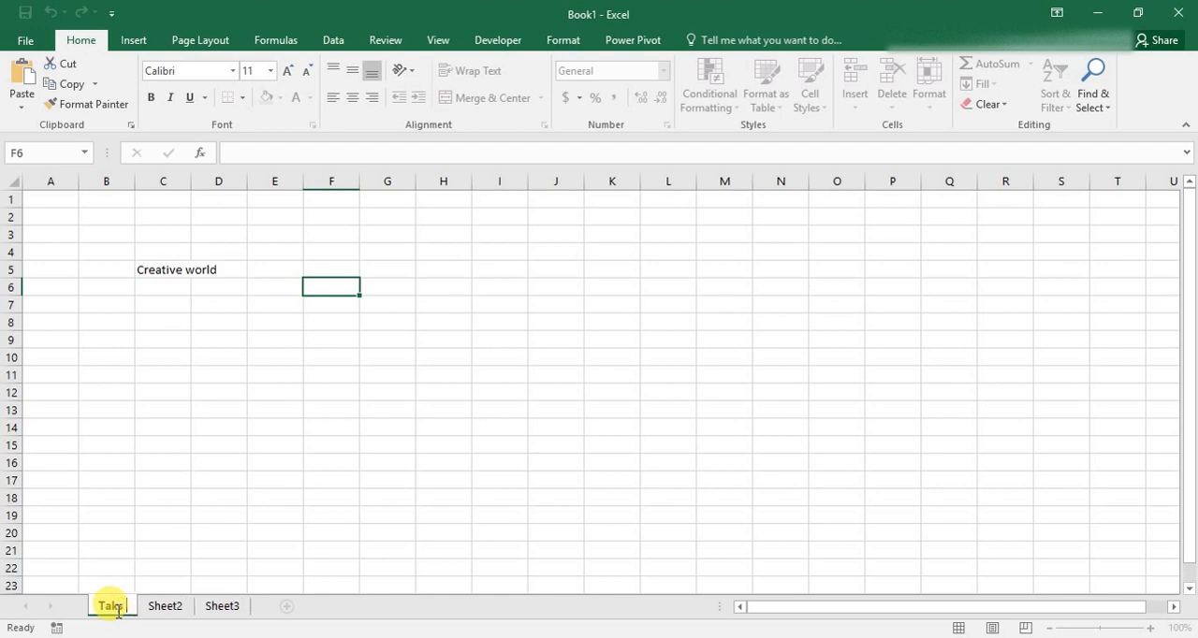
{"action": "type", "text": "s 1"}
{"action": "key", "text": "Return"}
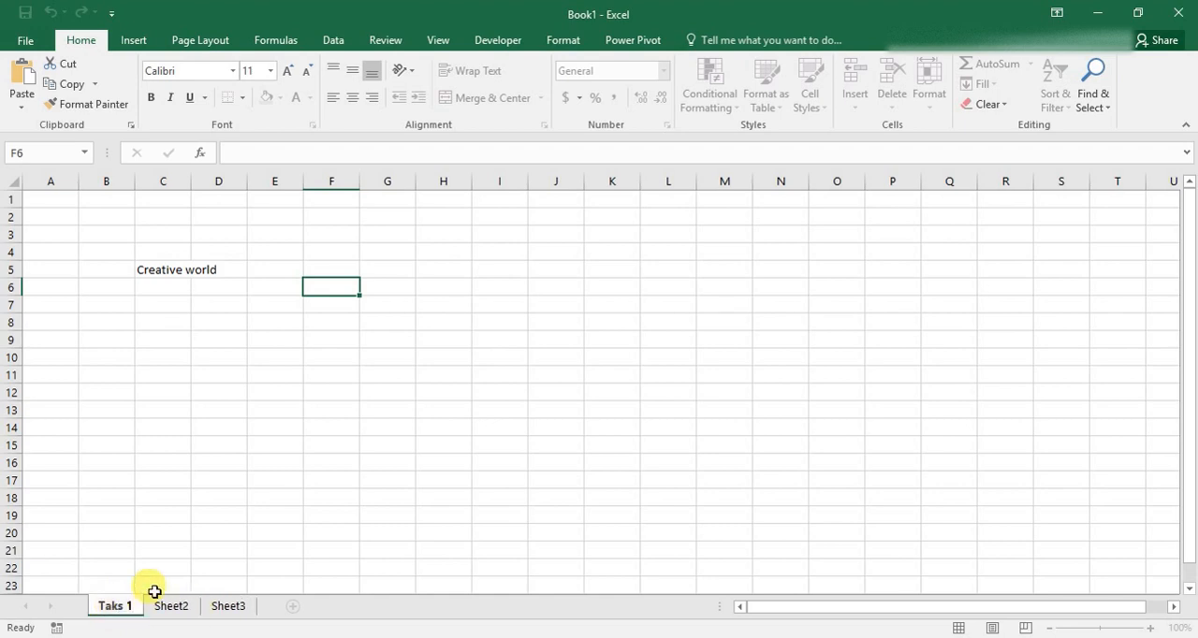
{"action": "key", "text": "BackSpace"}
{"action": "key", "text": "BackSpace"}
{"action": "key", "text": "BackSpace"}
{"action": "key", "text": "BackSpace"}
{"action": "type", "text": "sk"}
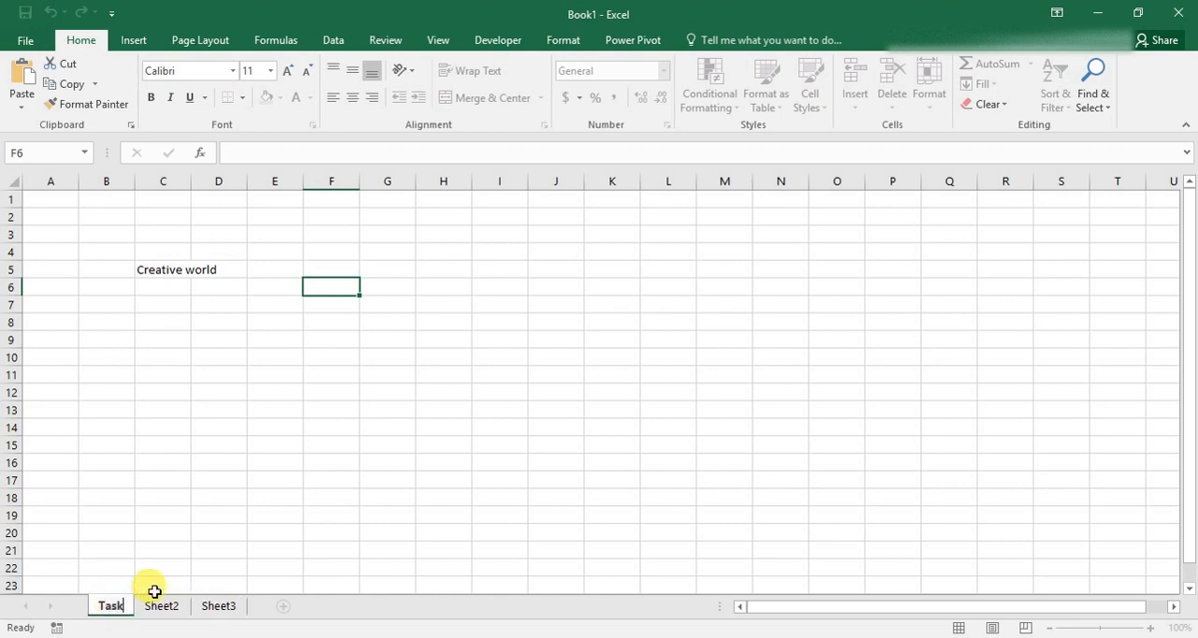
{"action": "type", "text": " 1"}
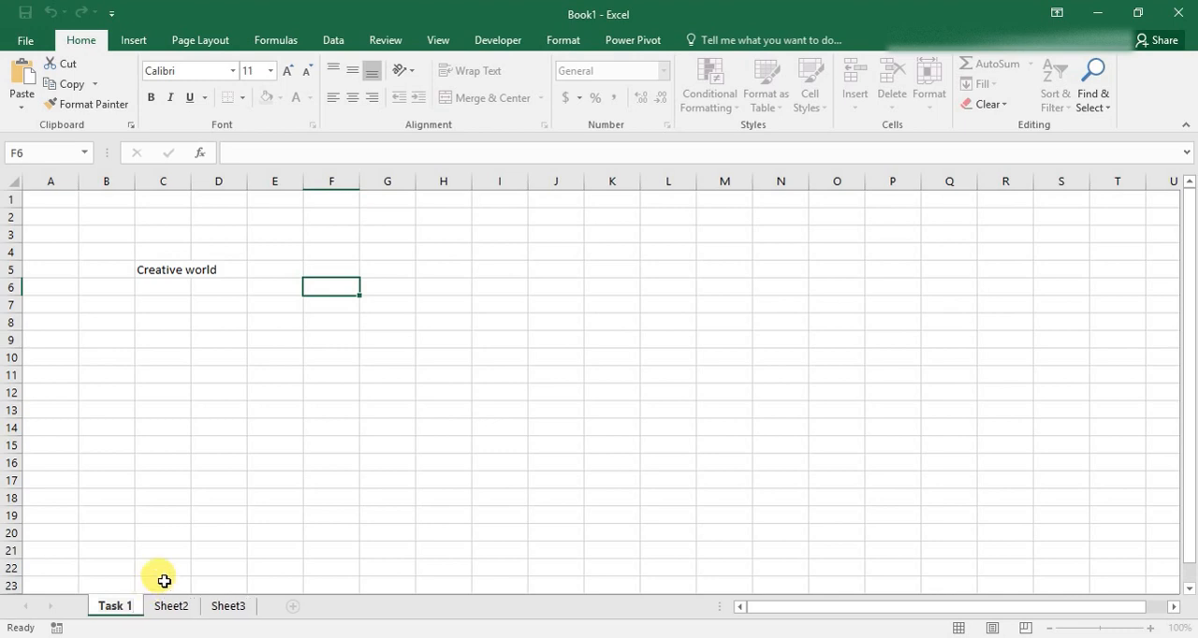
{"action": "left_click", "coordinate": [200, 534]}
Rename Sheet2 as "Task 2".
{"action": "double_click", "coordinate": [177, 606]}
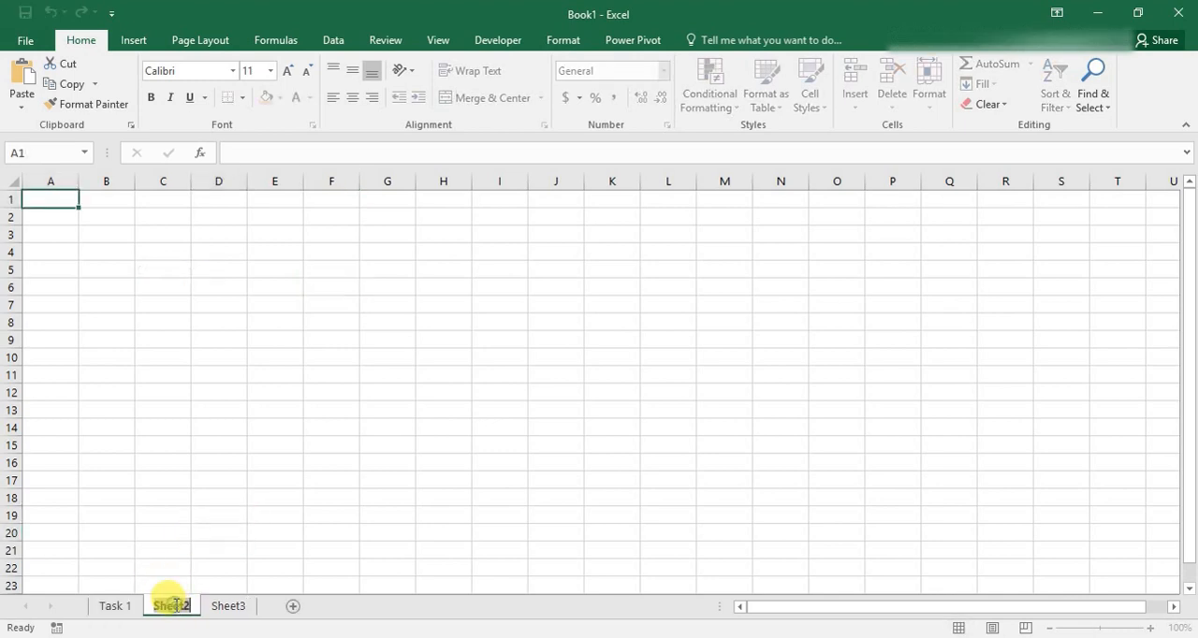
{"action": "type", "text": "T"}
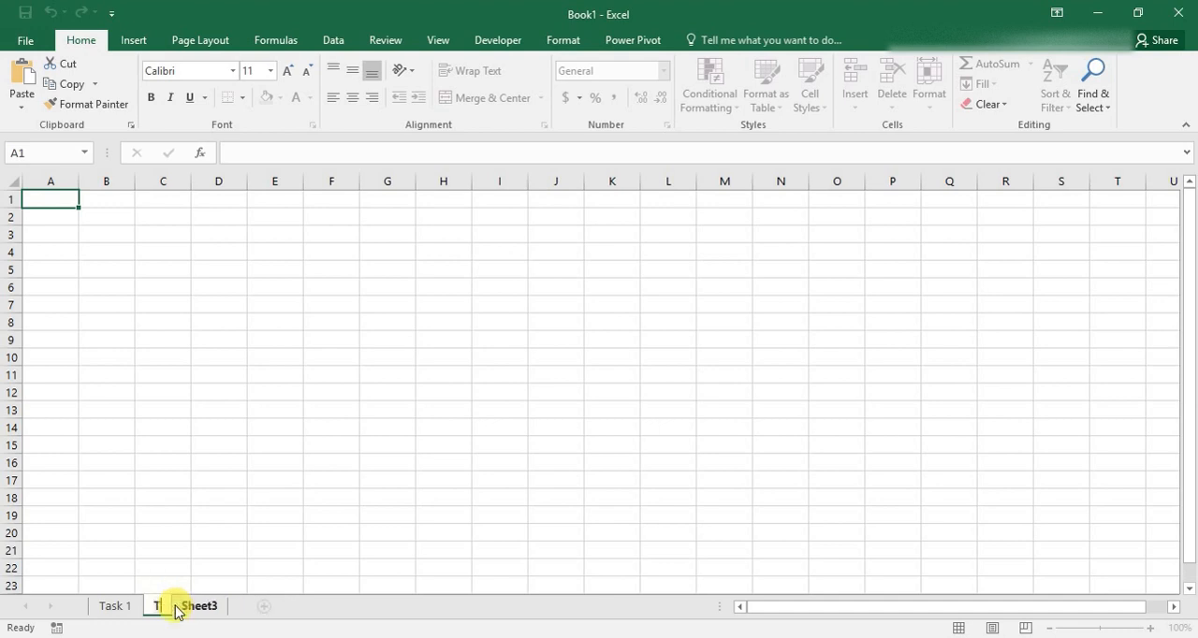
{"action": "type", "text": "ask 2"}
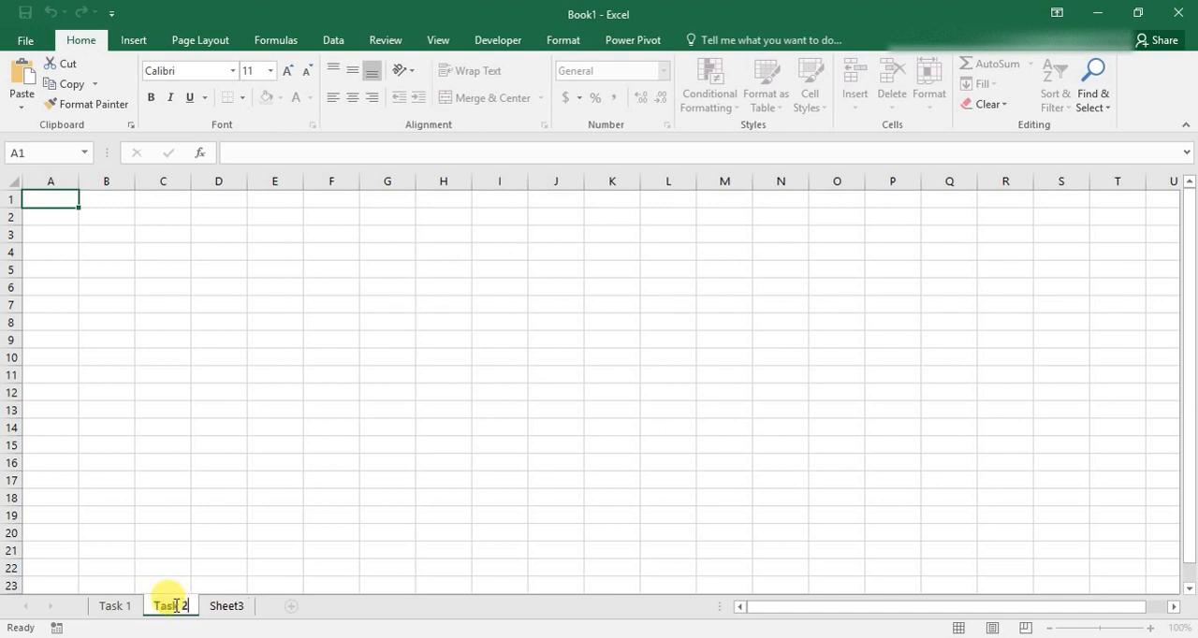
Rename Sheet3 as "Task 3".
{"action": "left_click", "coordinate": [231, 610]}
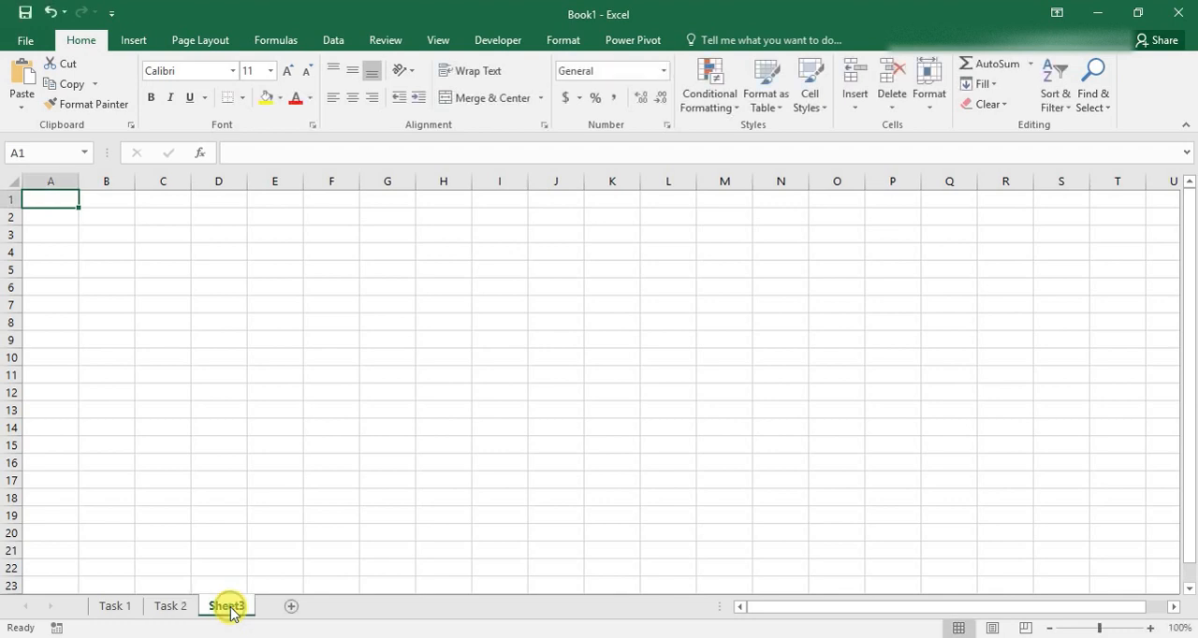
{"action": "double_click", "coordinate": [232, 608]}
{"action": "type", "text": "Task 3"}
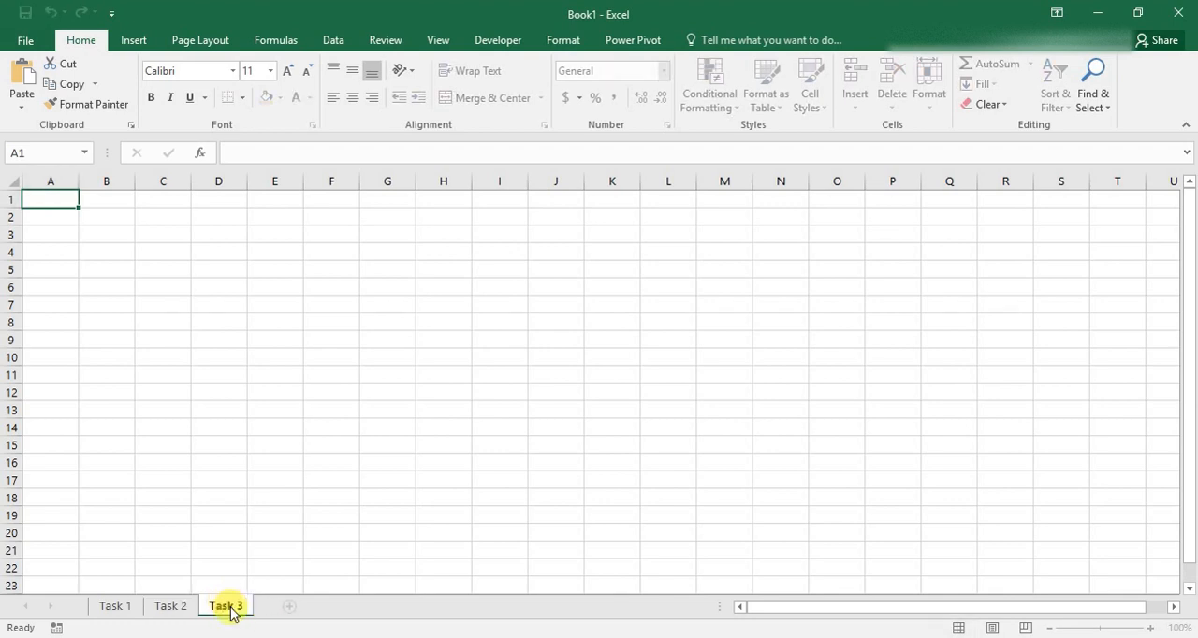
{"action": "key", "text": "Return"}
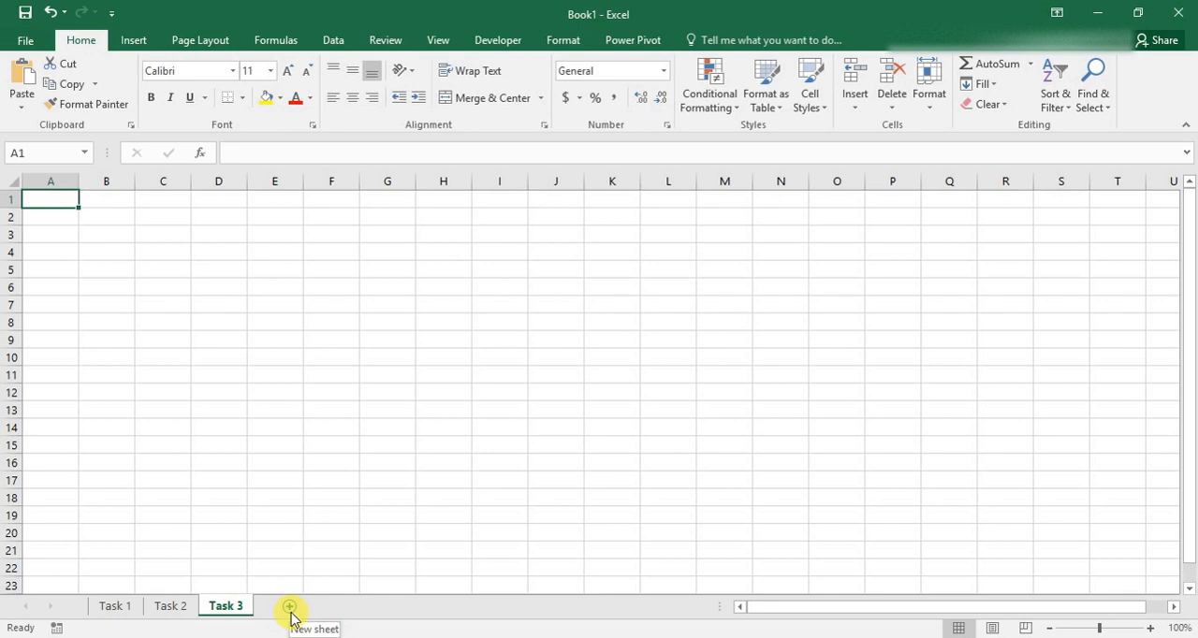
Hide the Task 1 sheet and unhide it again.
{"action": "right_click", "coordinate": [111, 609]}
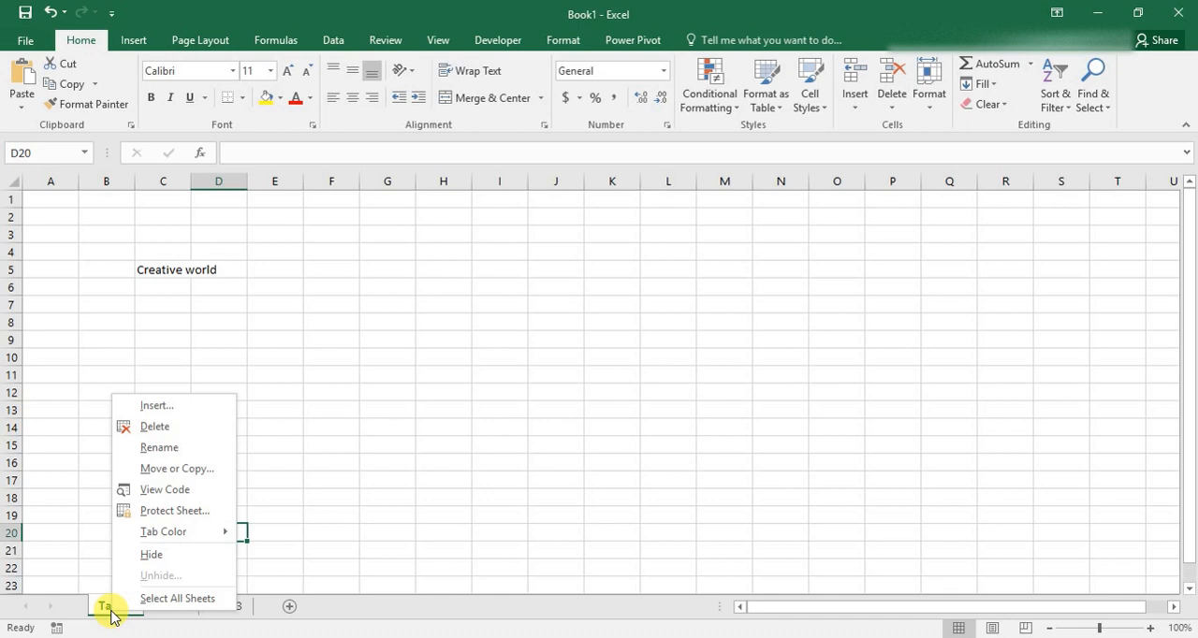
{"action": "left_click", "coordinate": [182, 558]}
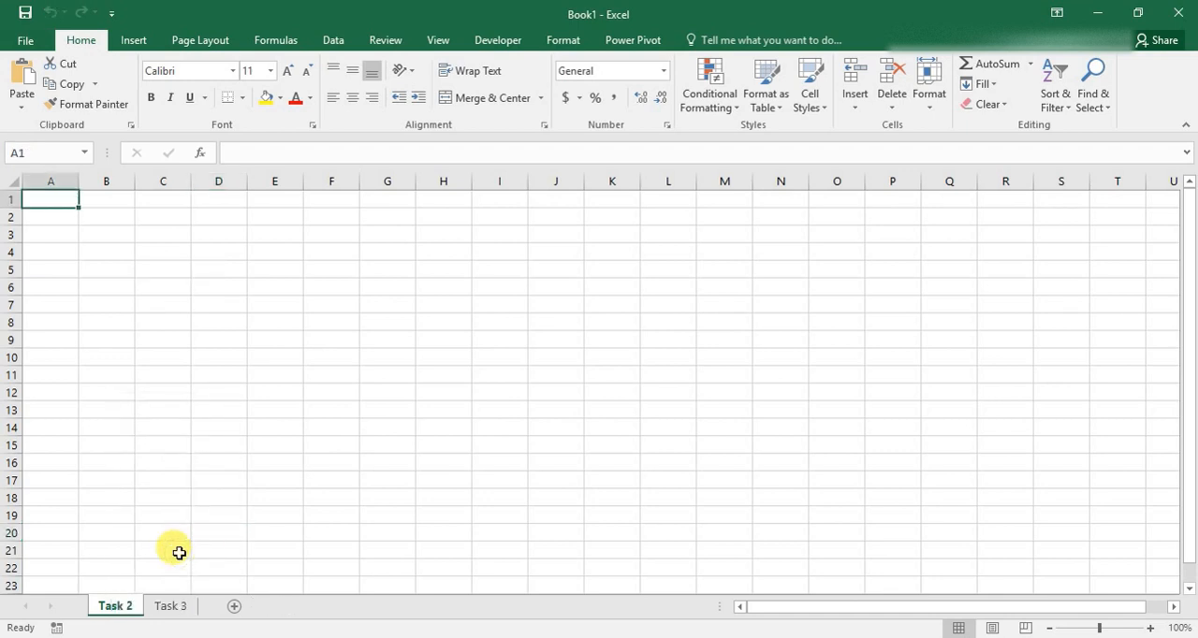
{"action": "right_click", "coordinate": [110, 612]}
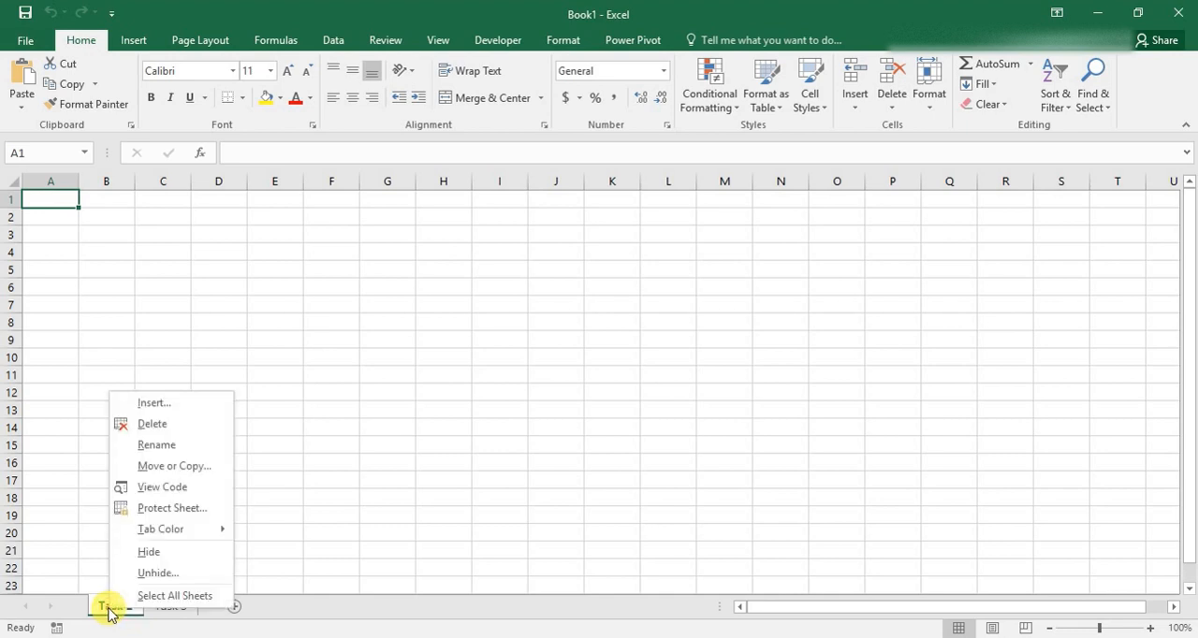
{"action": "left_click", "coordinate": [162, 575]}
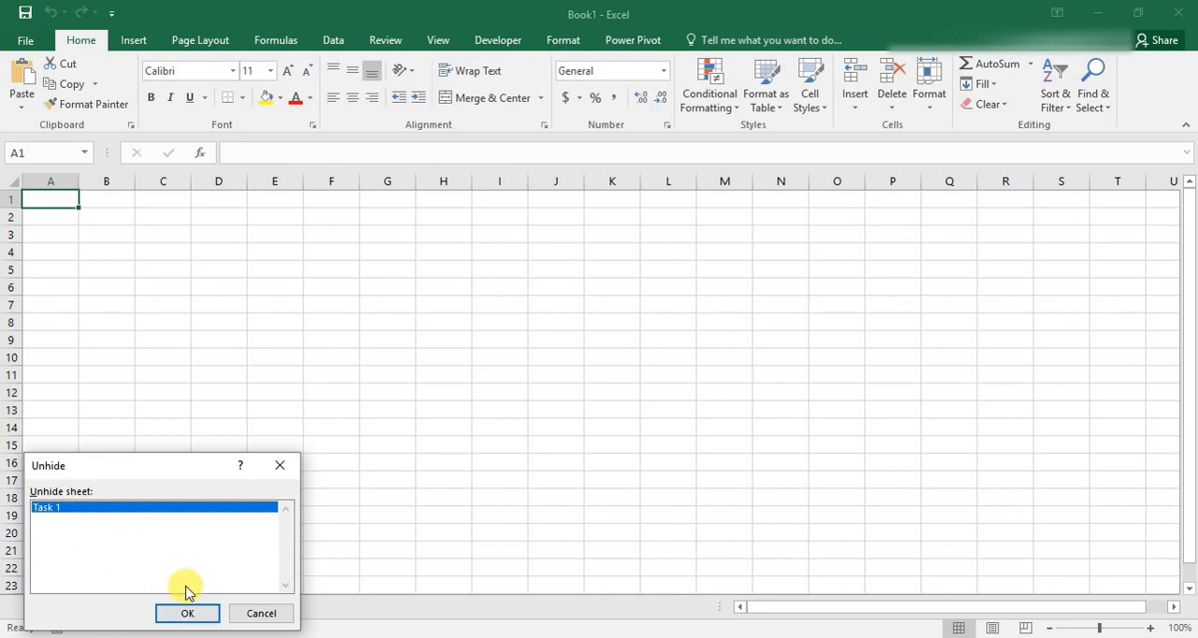
{"action": "left_click", "coordinate": [183, 618]}
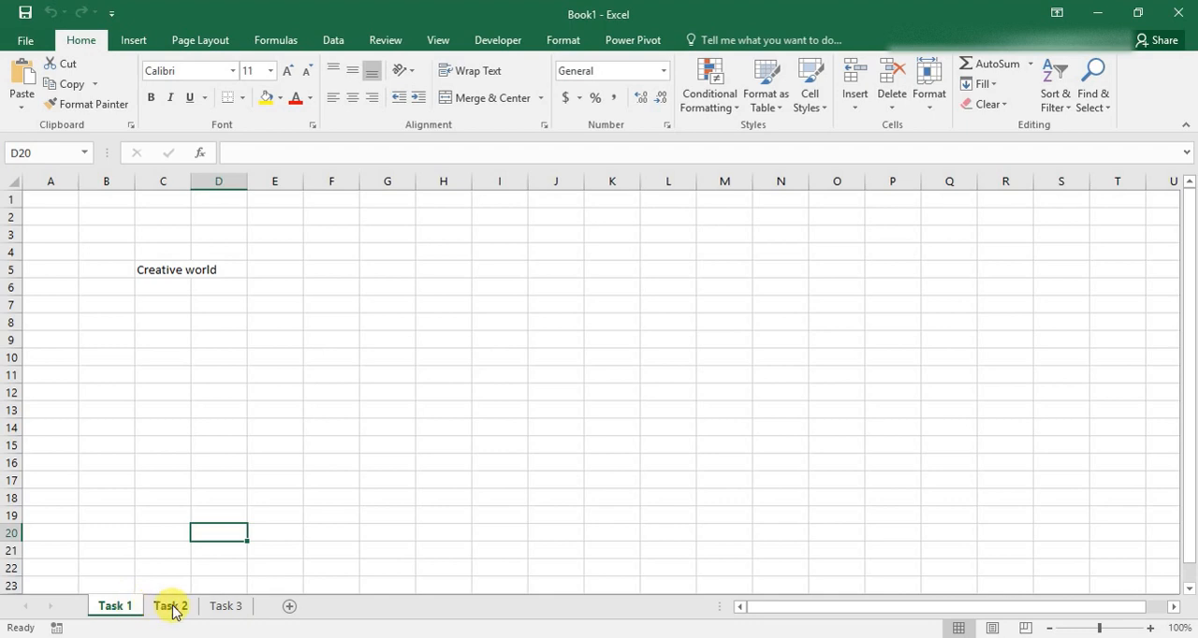
Set the Task 1 sheet's tab color to the theme color Blue, Accent 1.
{"action": "right_click", "coordinate": [122, 615]}
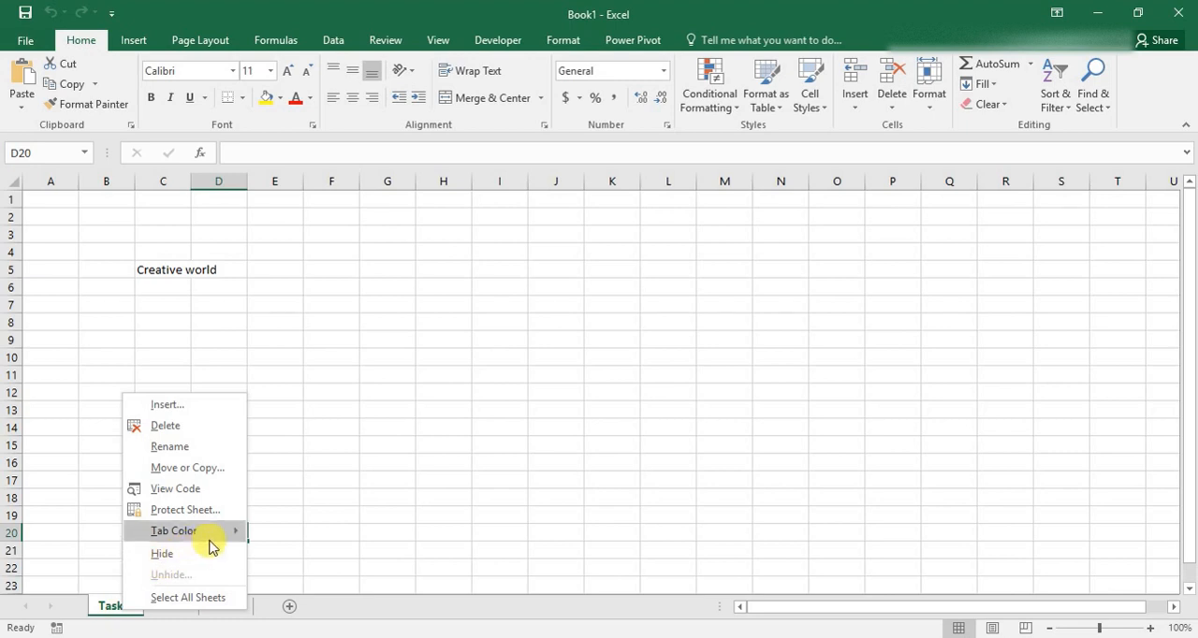
{"action": "mouse_move", "coordinate": [200, 541]}
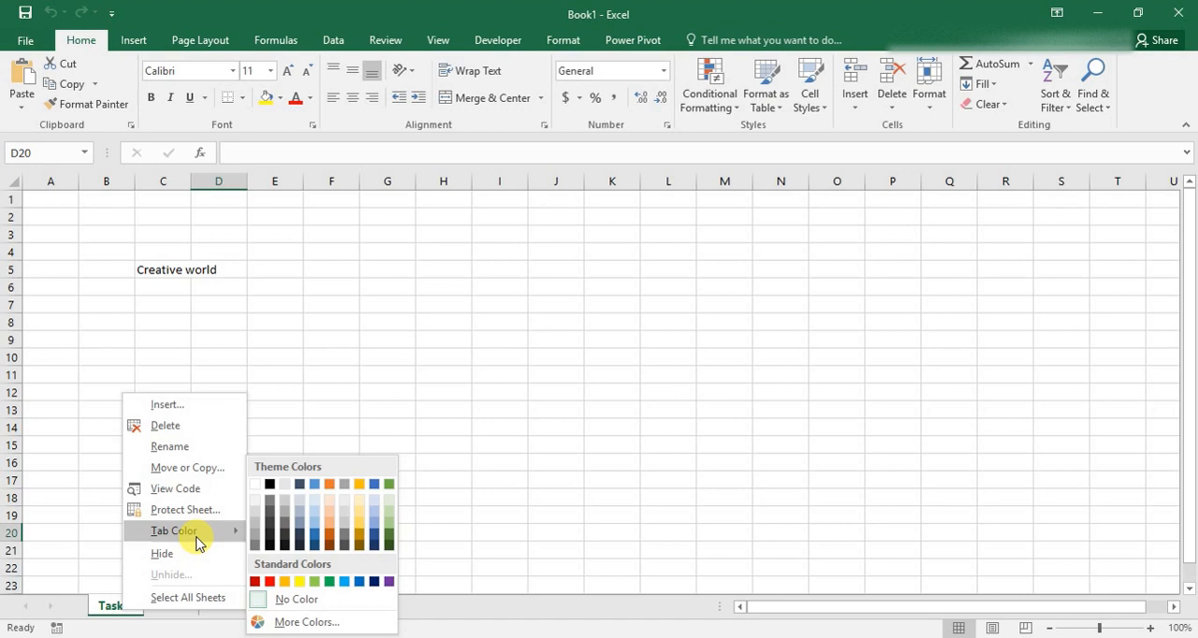
{"action": "left_click", "coordinate": [318, 484]}
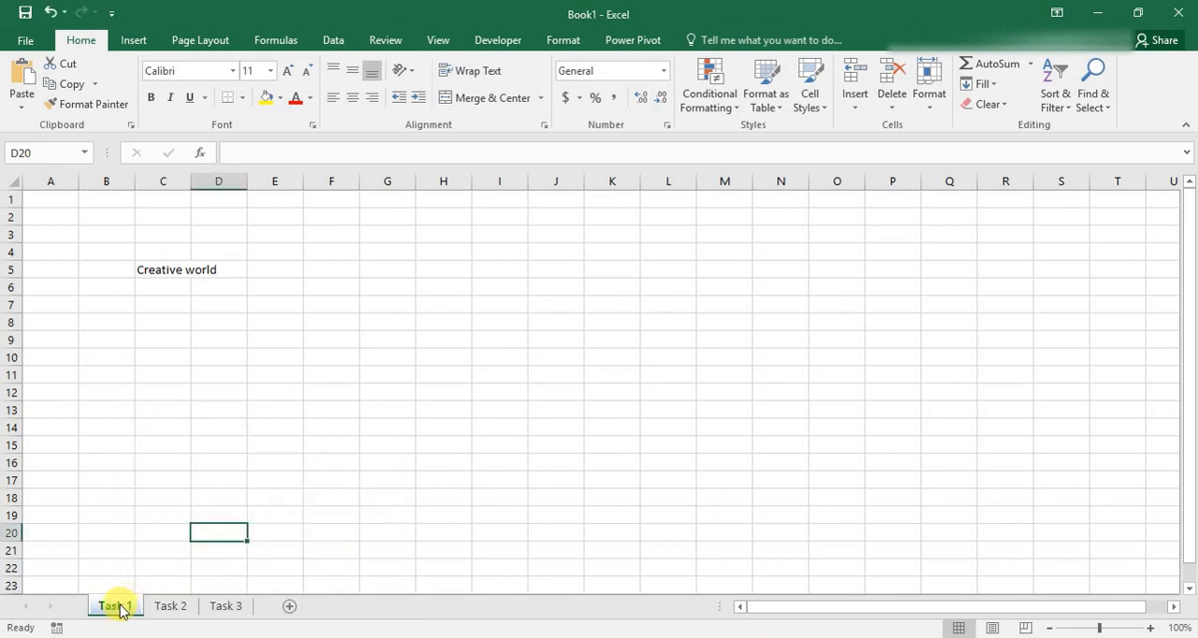
Set the Task 2 sheet's tab color to the orange theme color.
{"action": "left_click", "coordinate": [169, 607]}
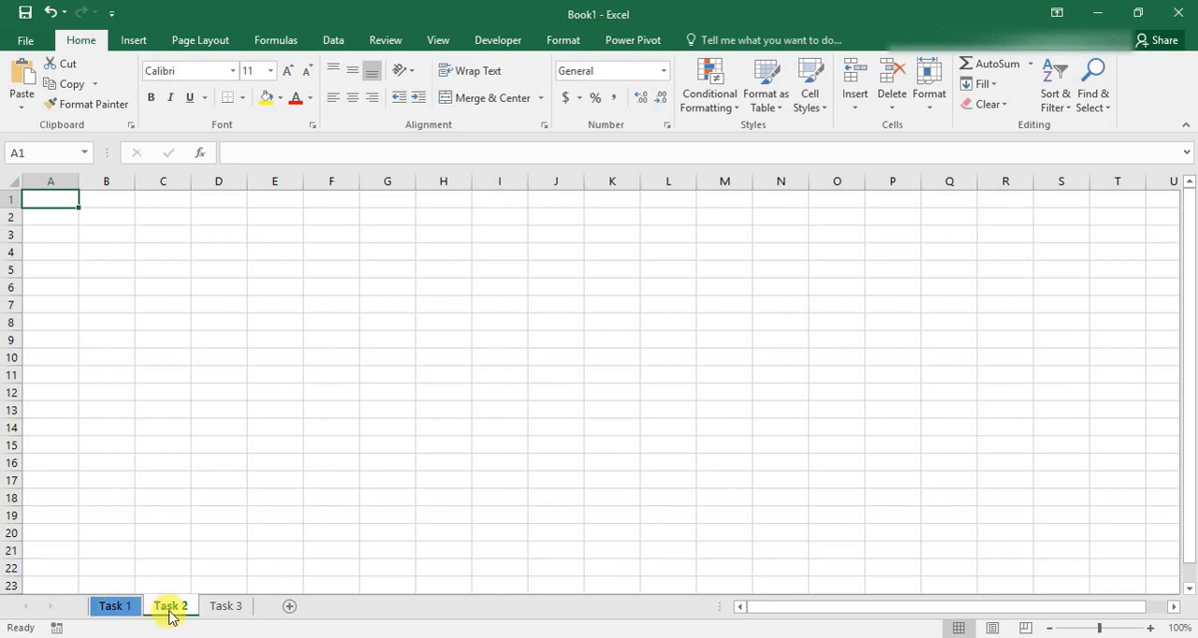
{"action": "right_click", "coordinate": [171, 606]}
{"action": "mouse_move", "coordinate": [276, 532]}
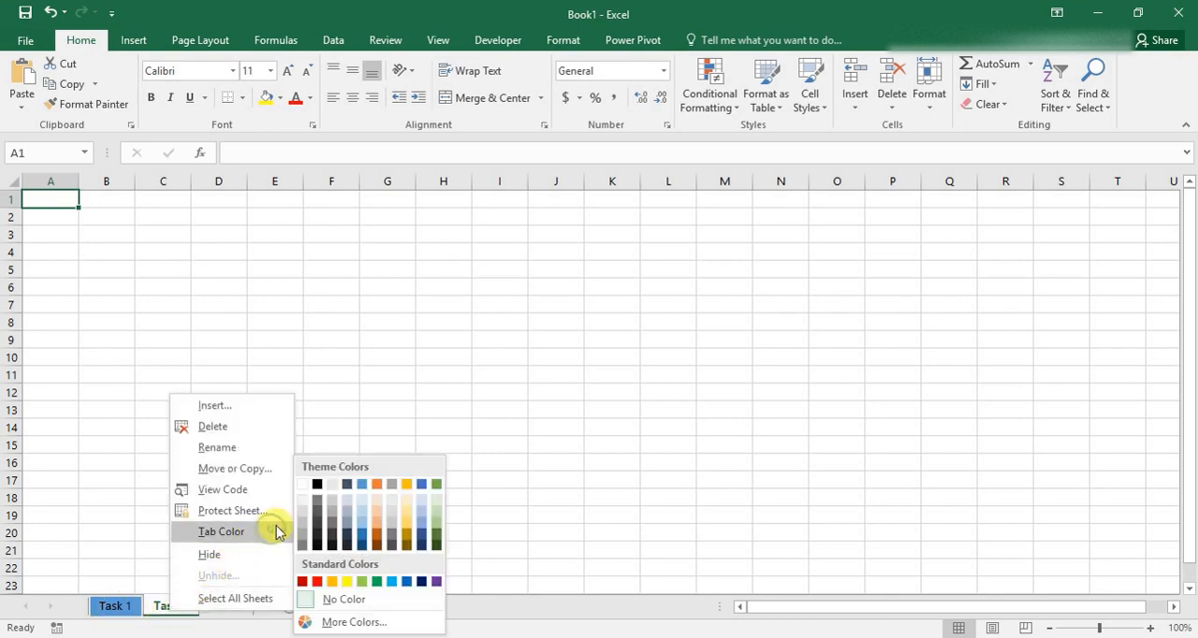
{"action": "left_click", "coordinate": [378, 484]}
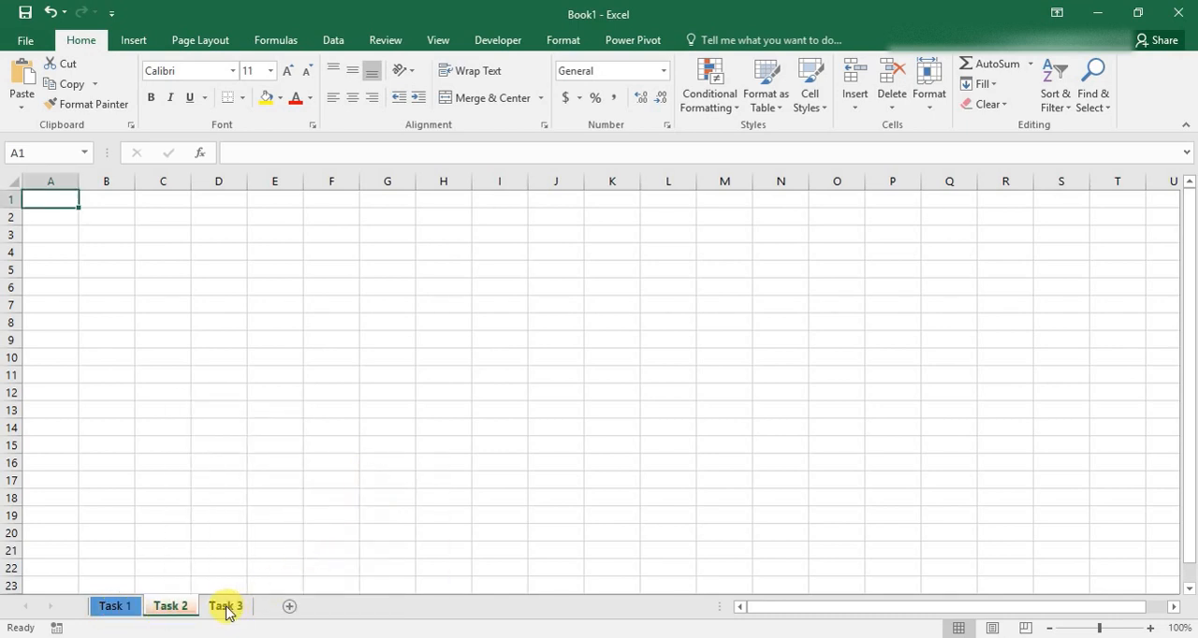
Set the Task 3 sheet's tab color to the green theme color and switch to the Task 2 sheet.
{"action": "left_click", "coordinate": [226, 606]}
{"action": "right_click", "coordinate": [226, 607]}
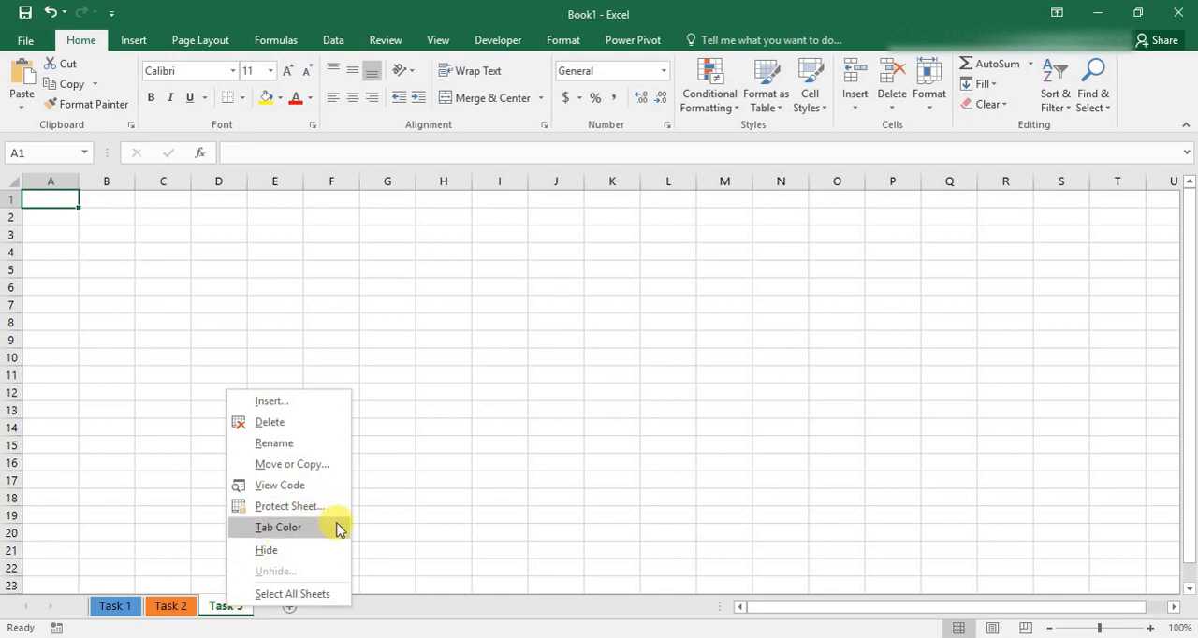
{"action": "mouse_move", "coordinate": [337, 529]}
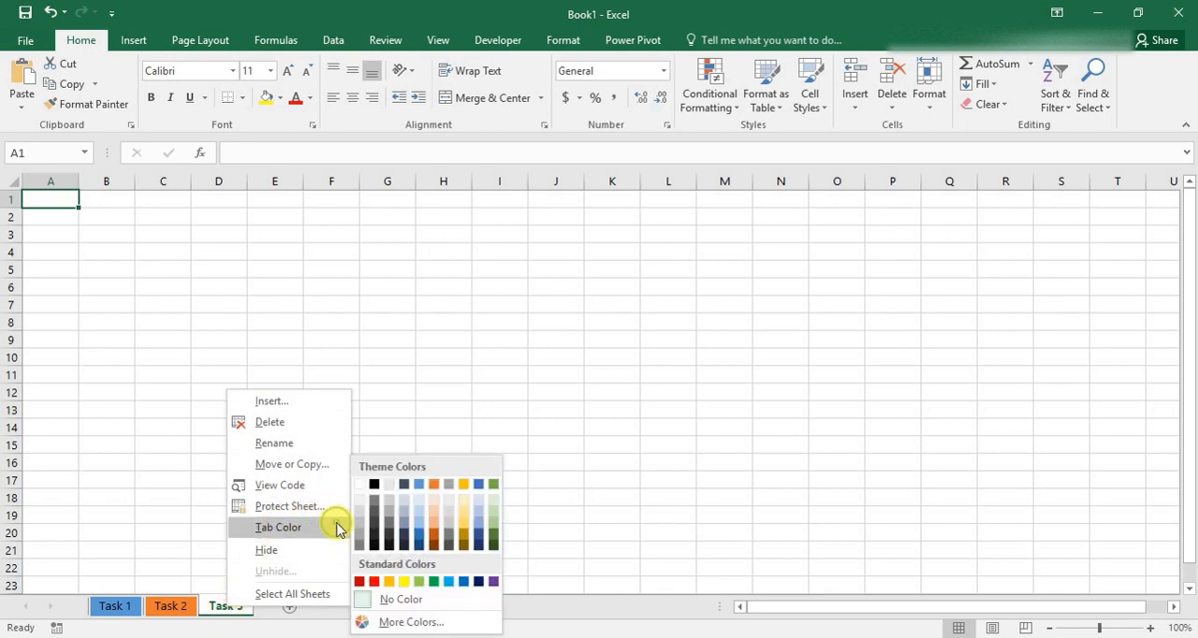
{"action": "left_click", "coordinate": [493, 486]}
{"action": "left_click", "coordinate": [167, 608]}
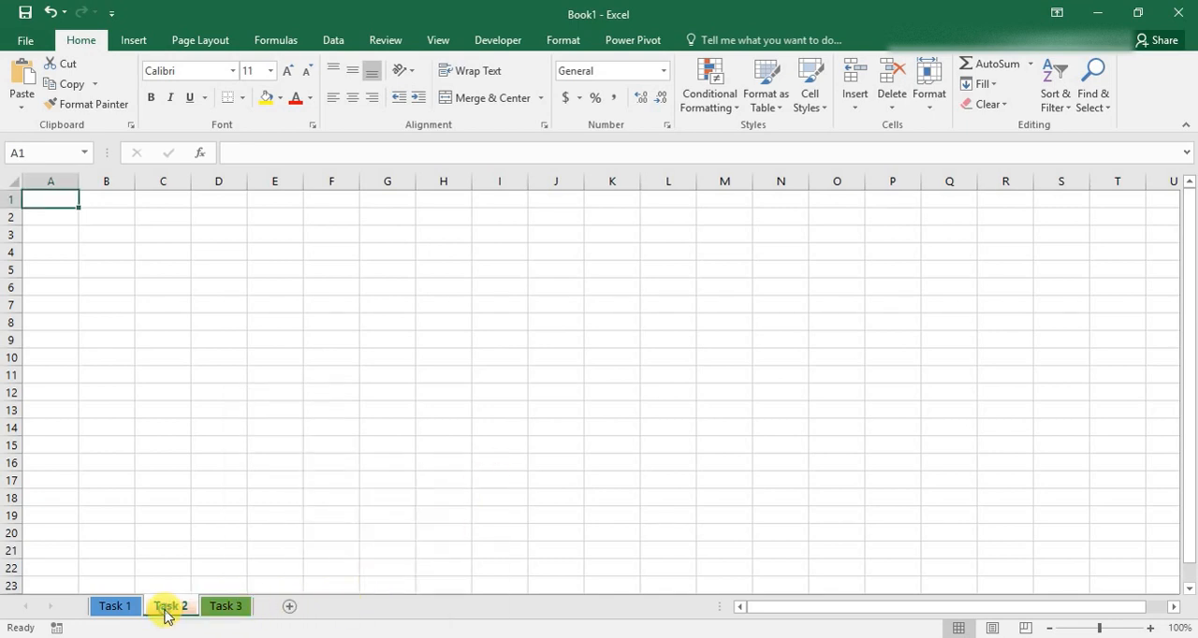
Copy the Task 1 sheet into a new workbook using Move or Copy with the Create a copy option.
{"action": "left_click", "coordinate": [120, 608]}
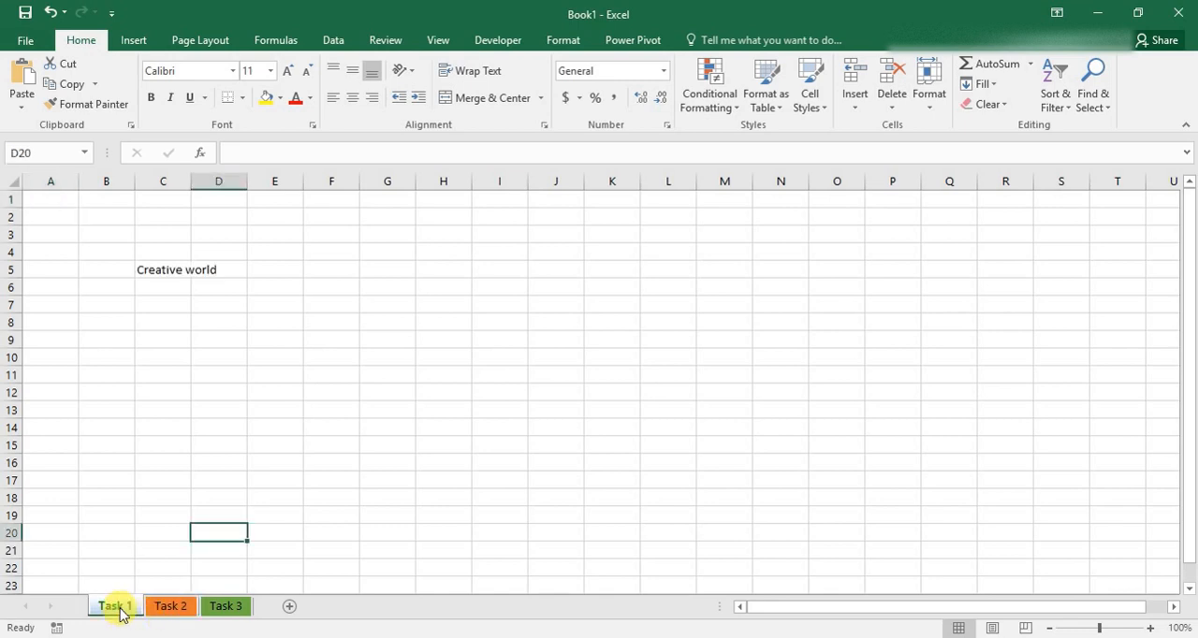
{"action": "right_click", "coordinate": [120, 608]}
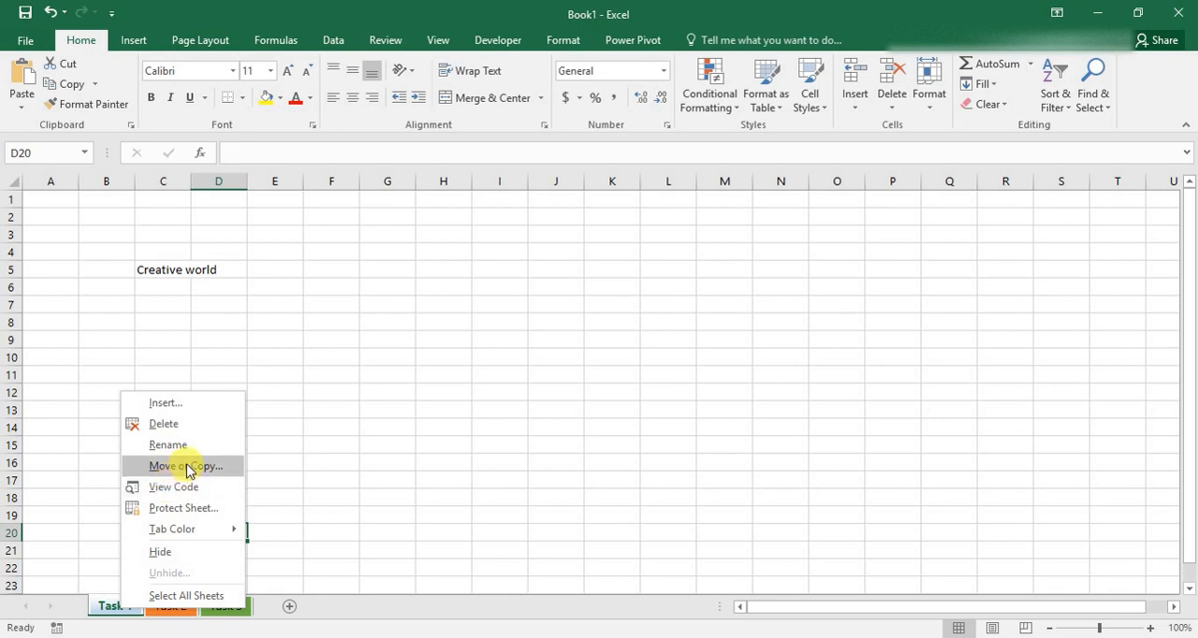
{"action": "left_click", "coordinate": [187, 468]}
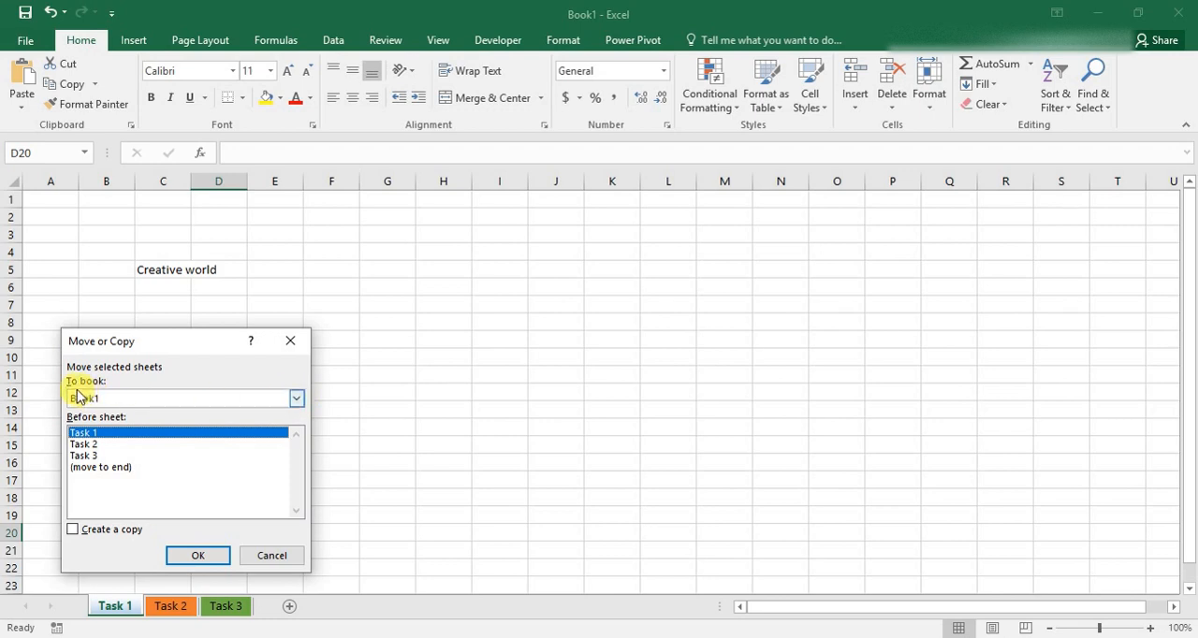
{"action": "left_click", "coordinate": [297, 401]}
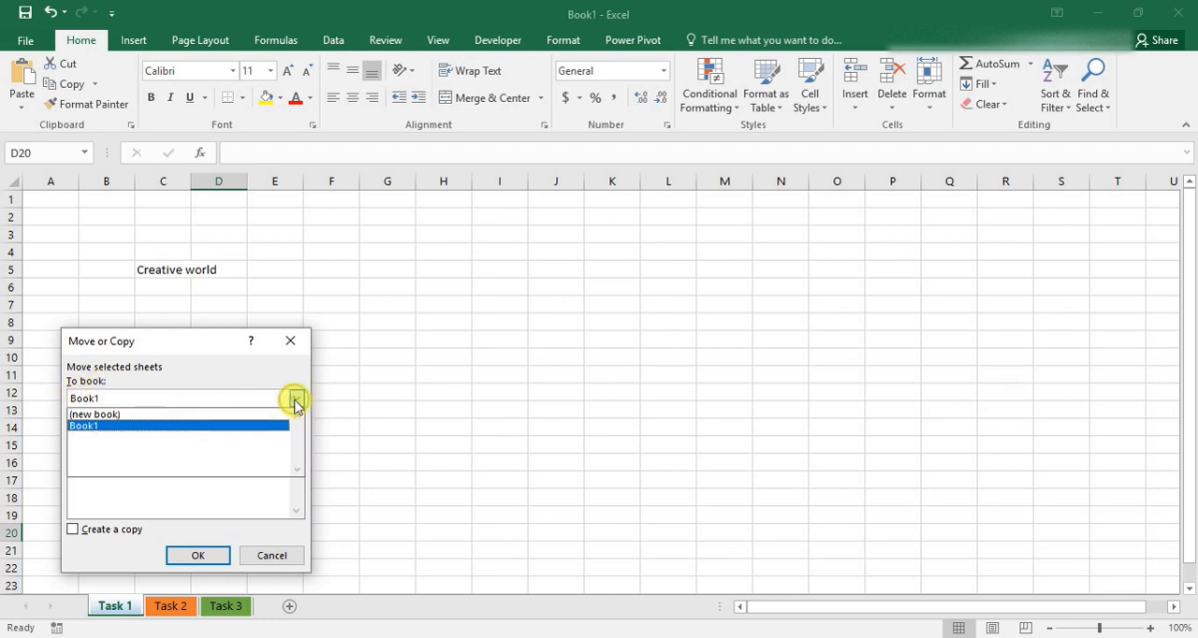
{"action": "left_click", "coordinate": [192, 416]}
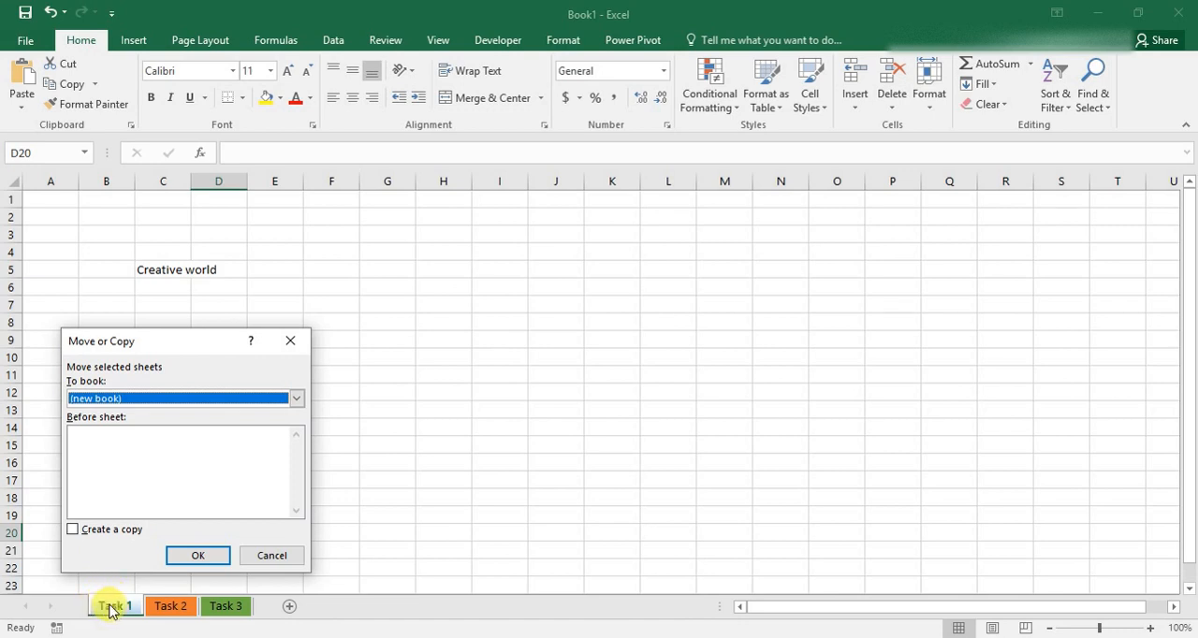
{"action": "left_click", "coordinate": [73, 531]}
{"action": "left_click", "coordinate": [74, 531]}
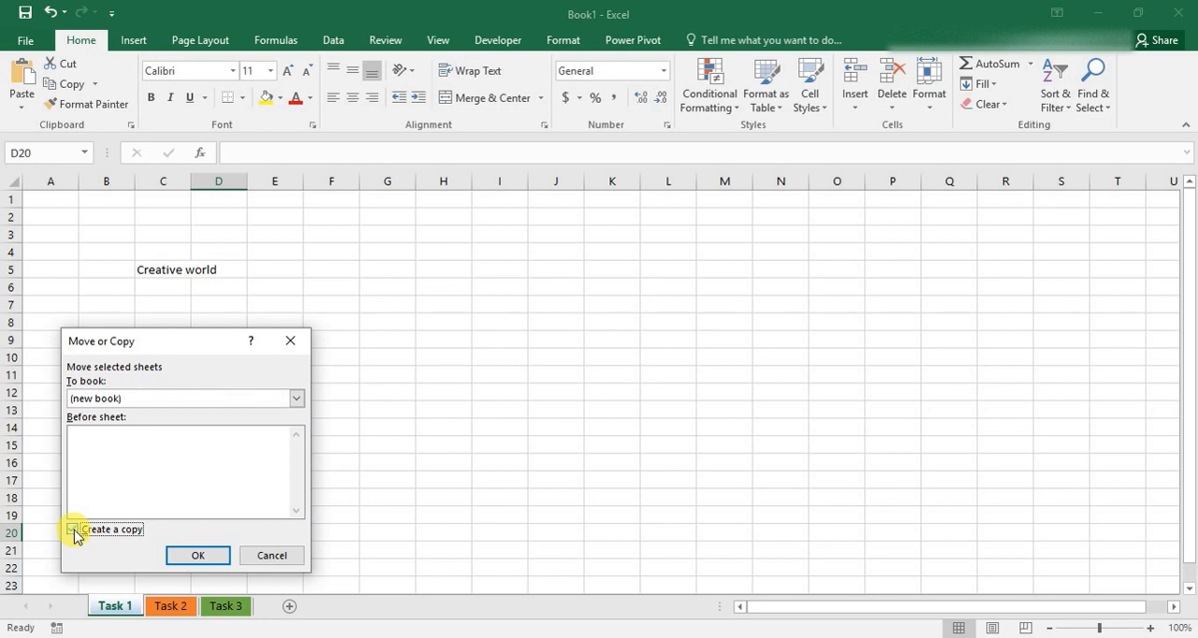
{"action": "left_click", "coordinate": [190, 555]}
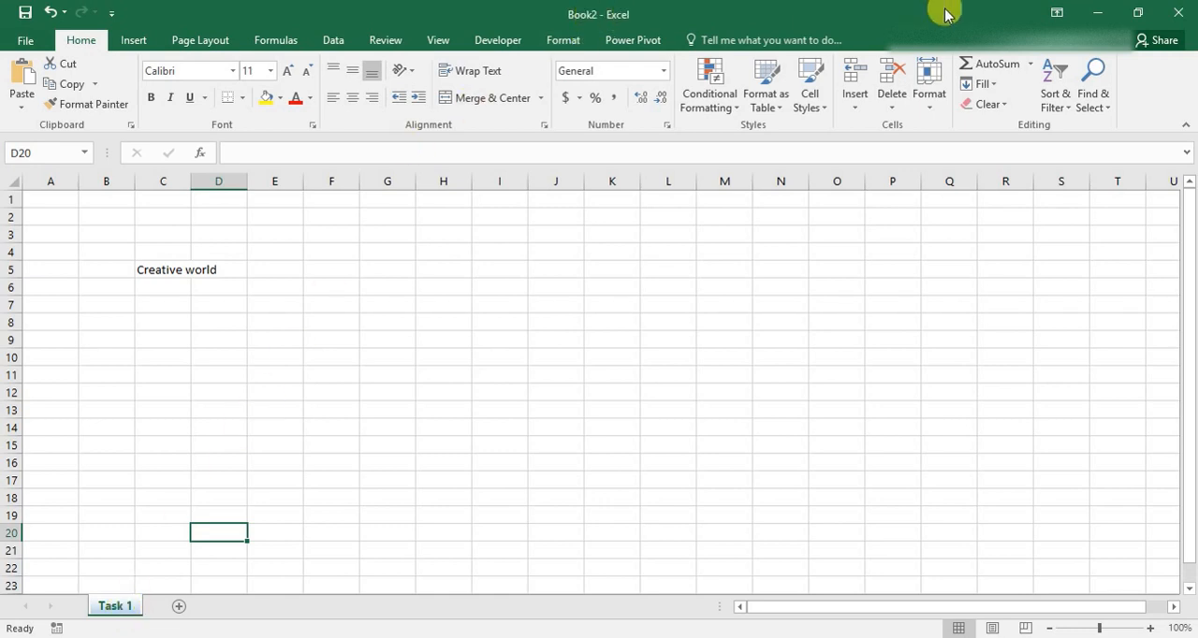
Close the new workbook holding the Task 1 copy without saving it.
{"action": "left_click", "coordinate": [1172, 17]}
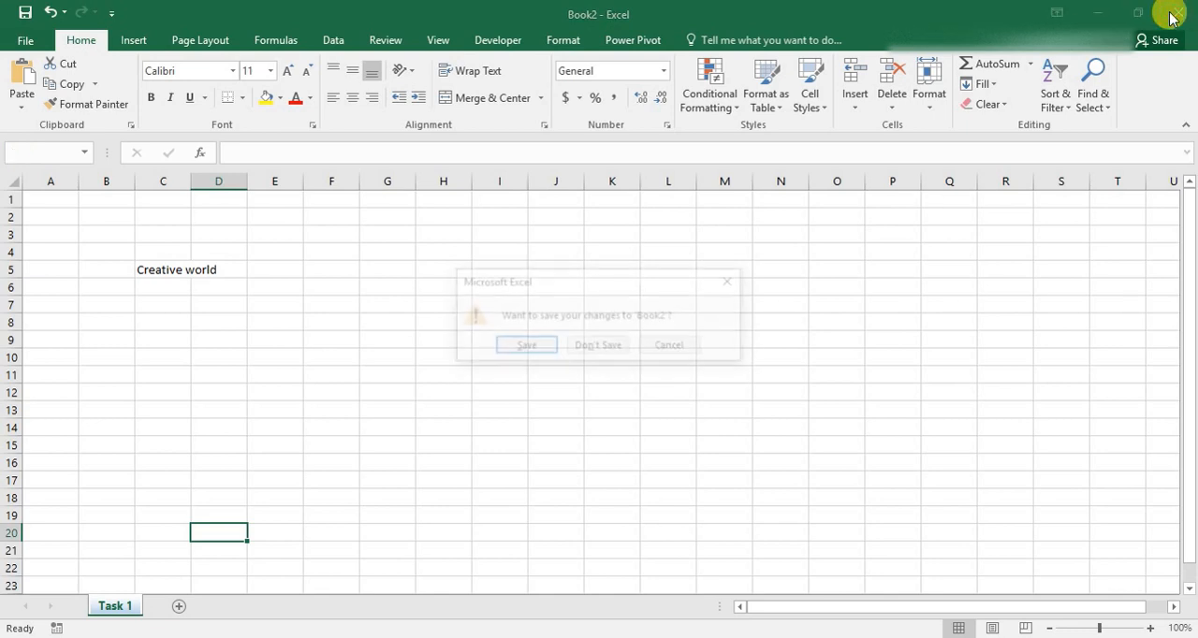
{"action": "left_click", "coordinate": [606, 347]}
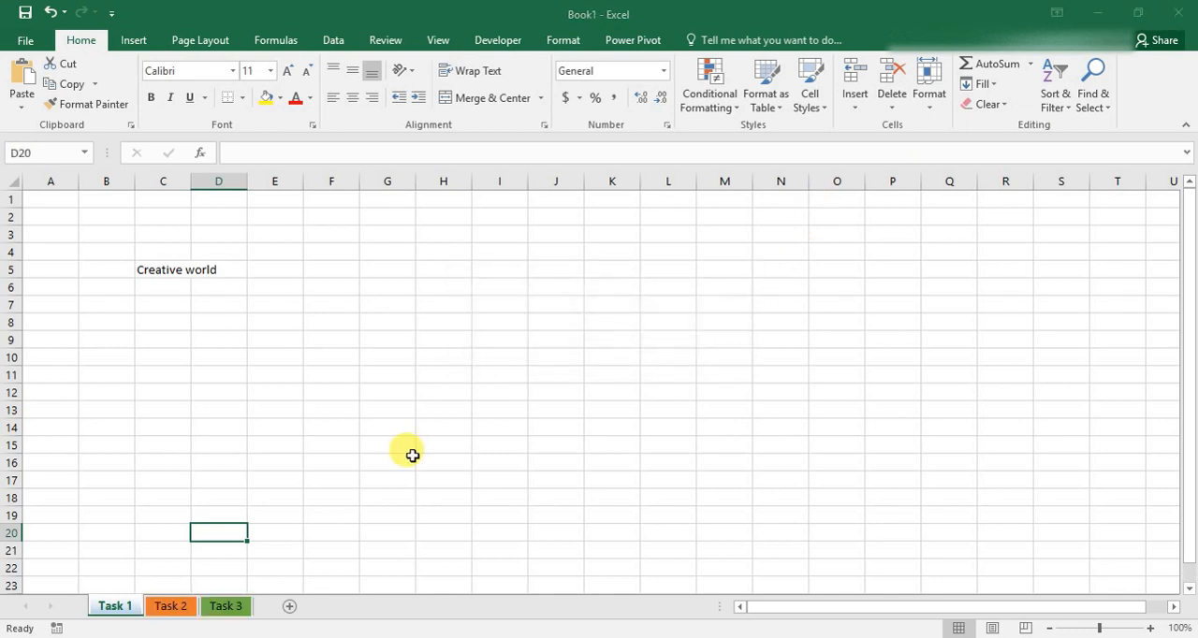
{"action": "right_click", "coordinate": [116, 608]}
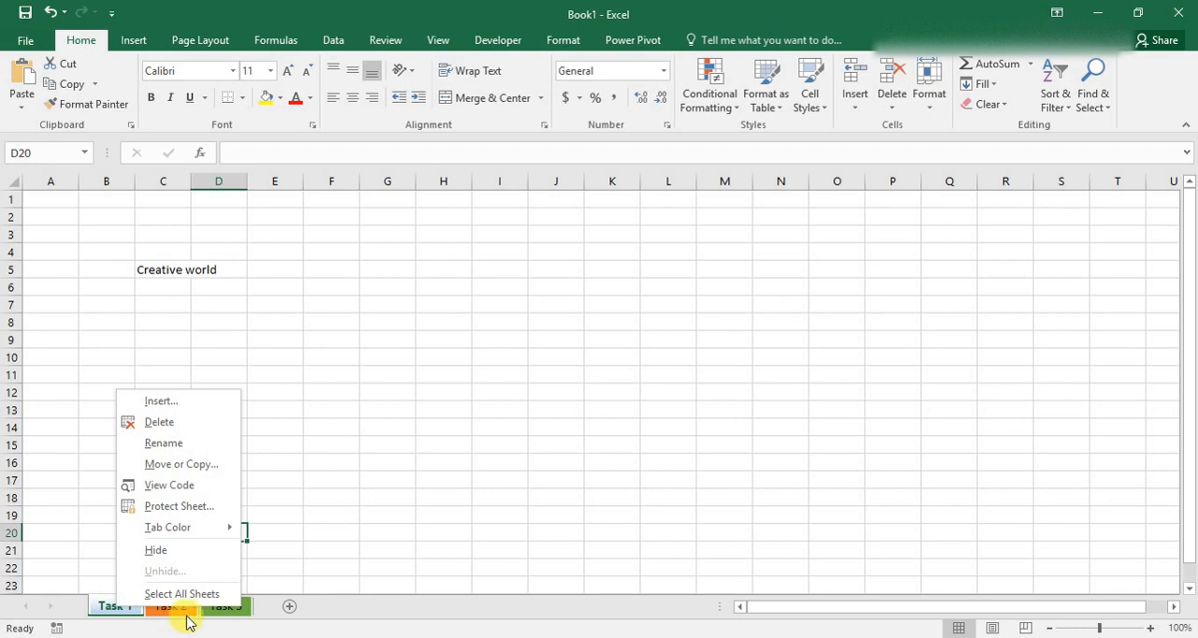
{"action": "left_click", "coordinate": [332, 616]}
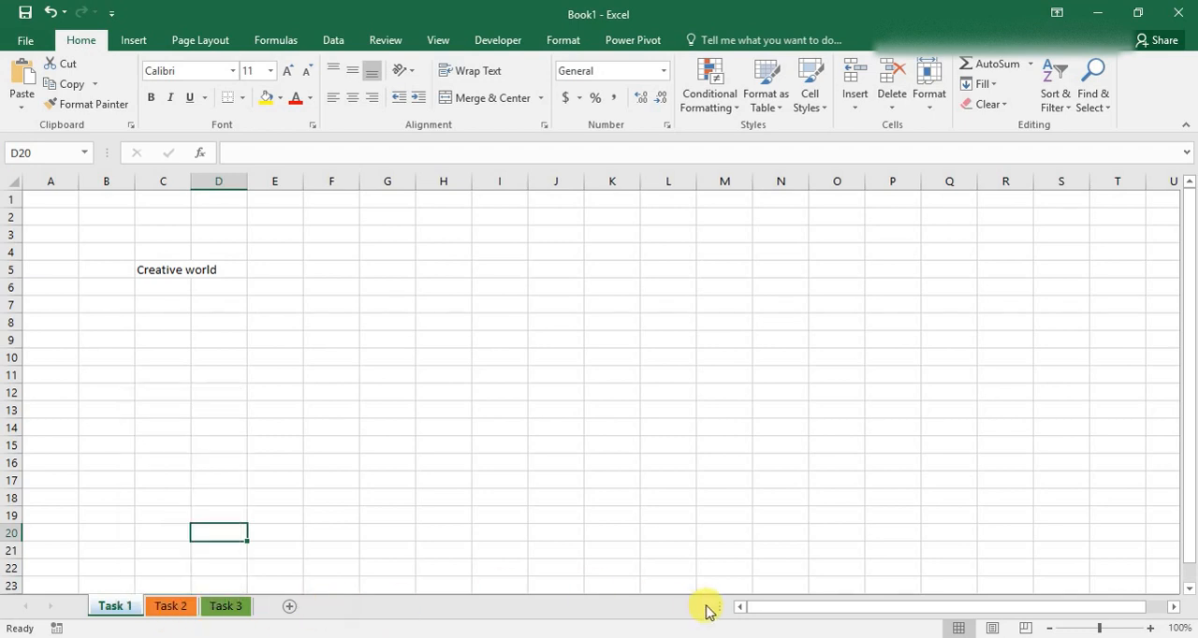
Look across the Task 1 sheet's columns to around column CH and return to column A.
{"action": "left_click_drag", "start_coordinate": [811, 608], "coordinate": [885, 606]}
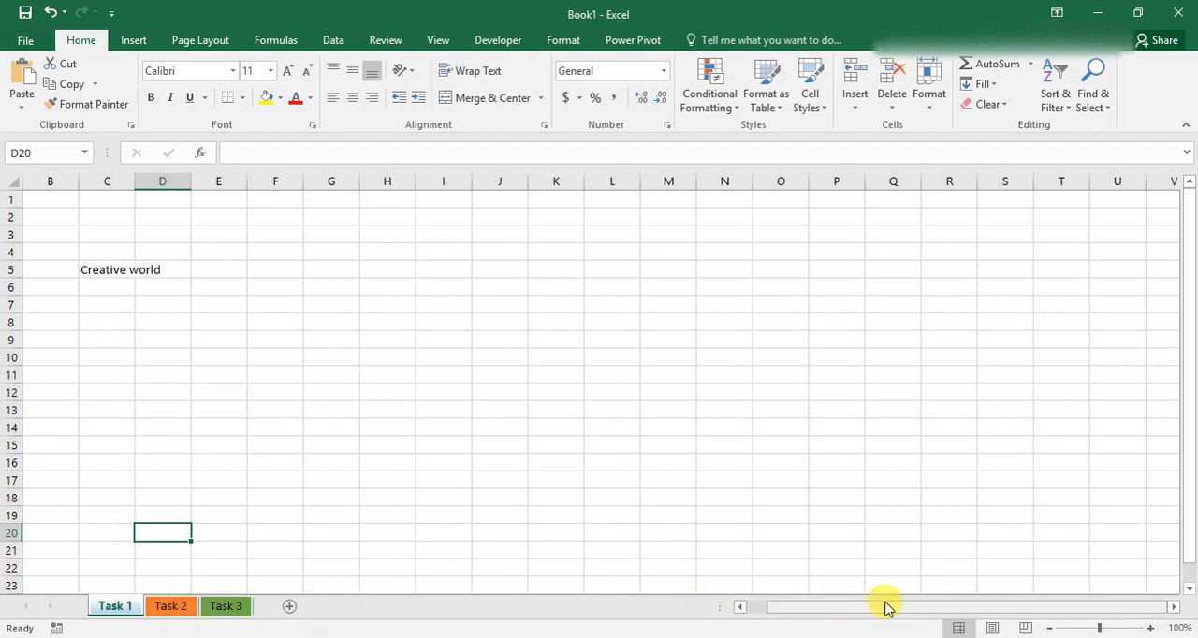
{"action": "left_click_drag", "start_coordinate": [1192, 546], "coordinate": [1171, 484]}
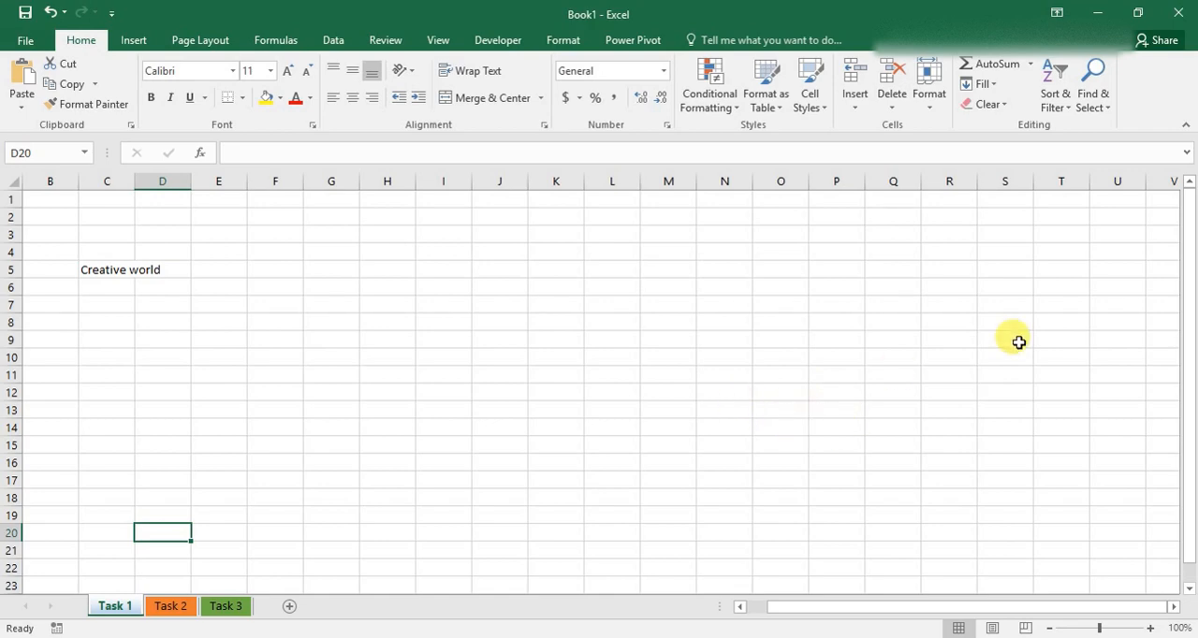
{"action": "scroll", "coordinate": [1018, 341], "scroll_direction": "right", "scroll_amount": 3}
{"action": "scroll", "coordinate": [1019, 342], "scroll_direction": "right", "scroll_amount": 15}
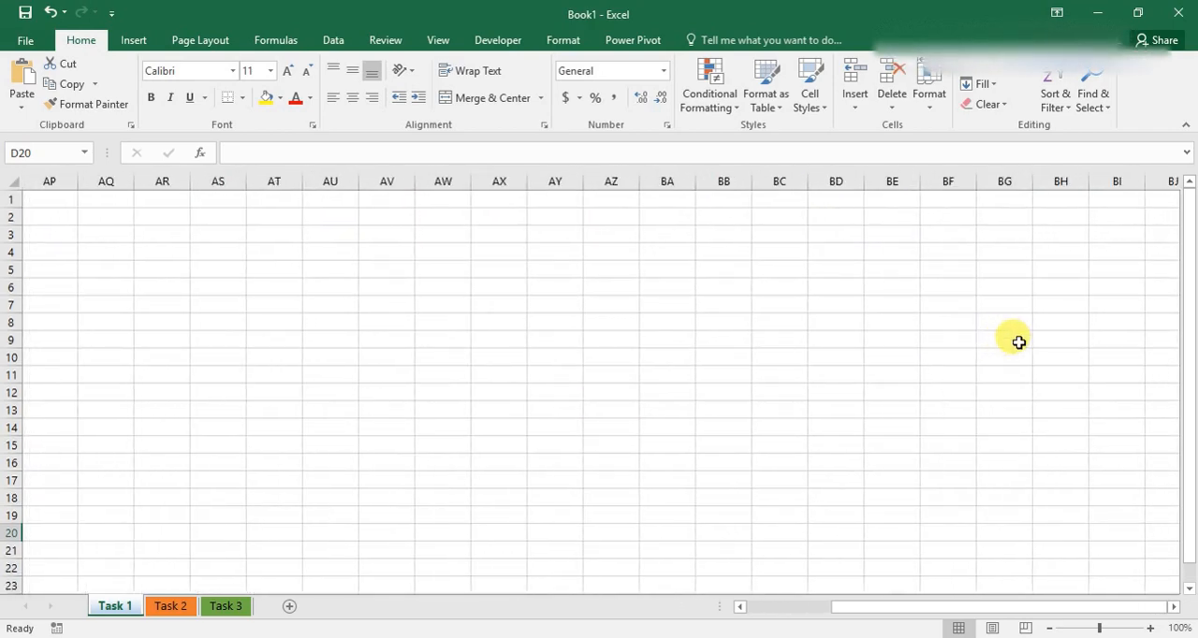
{"action": "scroll", "coordinate": [1019, 342], "scroll_direction": "right", "scroll_amount": 7}
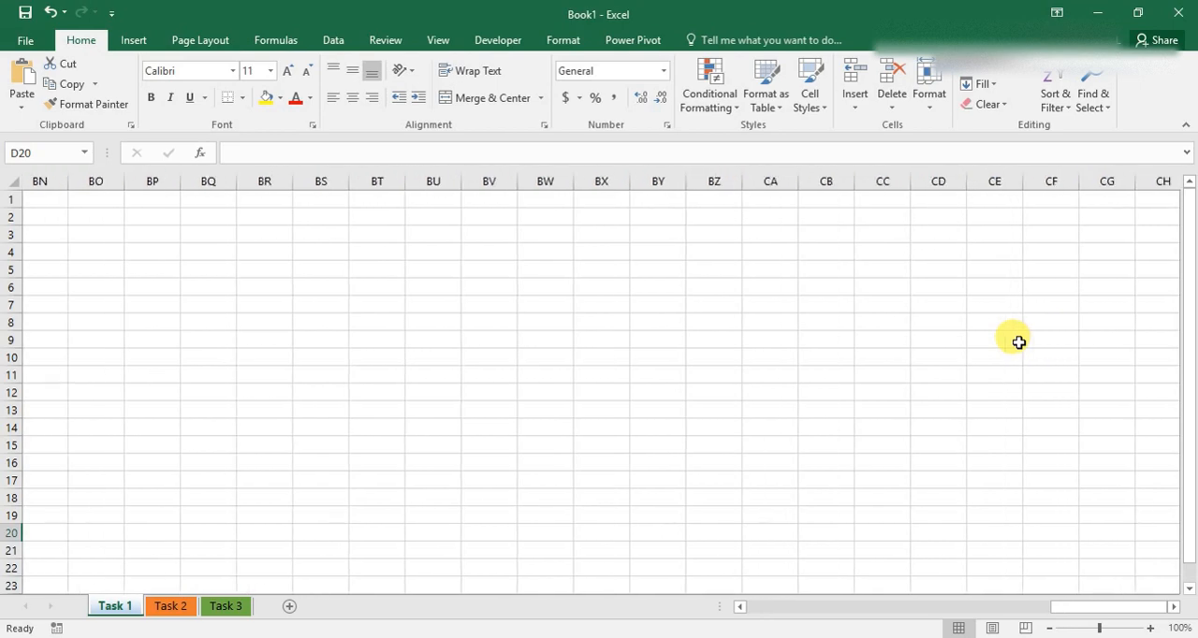
{"action": "scroll", "coordinate": [1018, 341], "scroll_direction": "left", "scroll_amount": 10}
{"action": "scroll", "coordinate": [1019, 342], "scroll_direction": "left", "scroll_amount": 14}
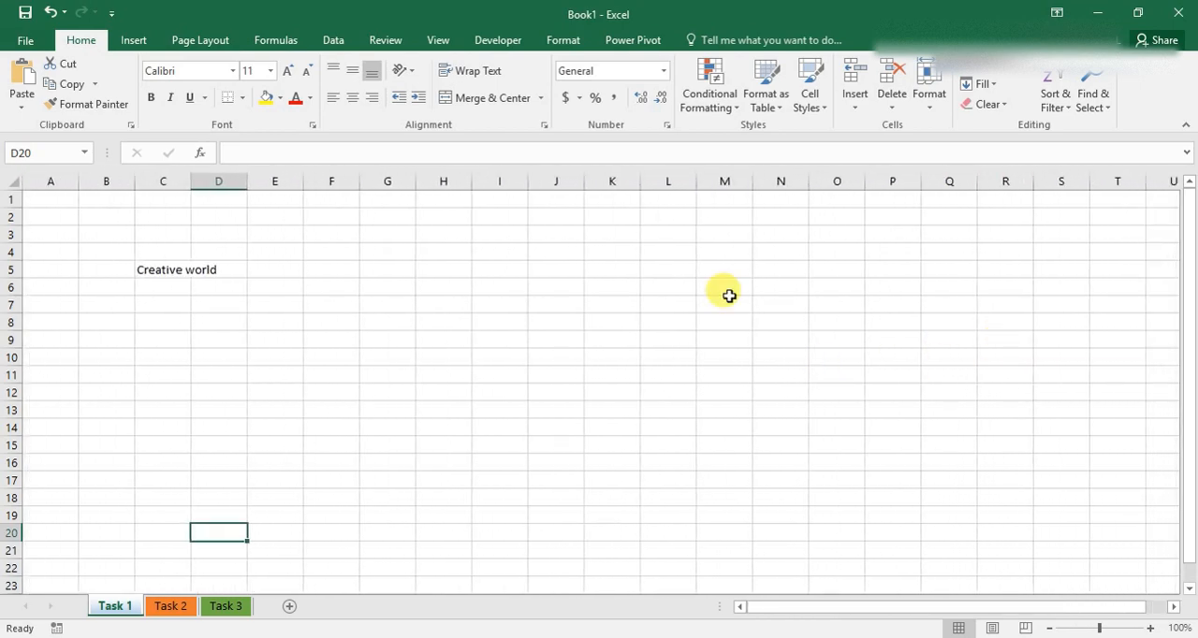
Display the Task 1 sheet in Page Layout view and examine its page headers and footers.
{"action": "left_click", "coordinate": [993, 628]}
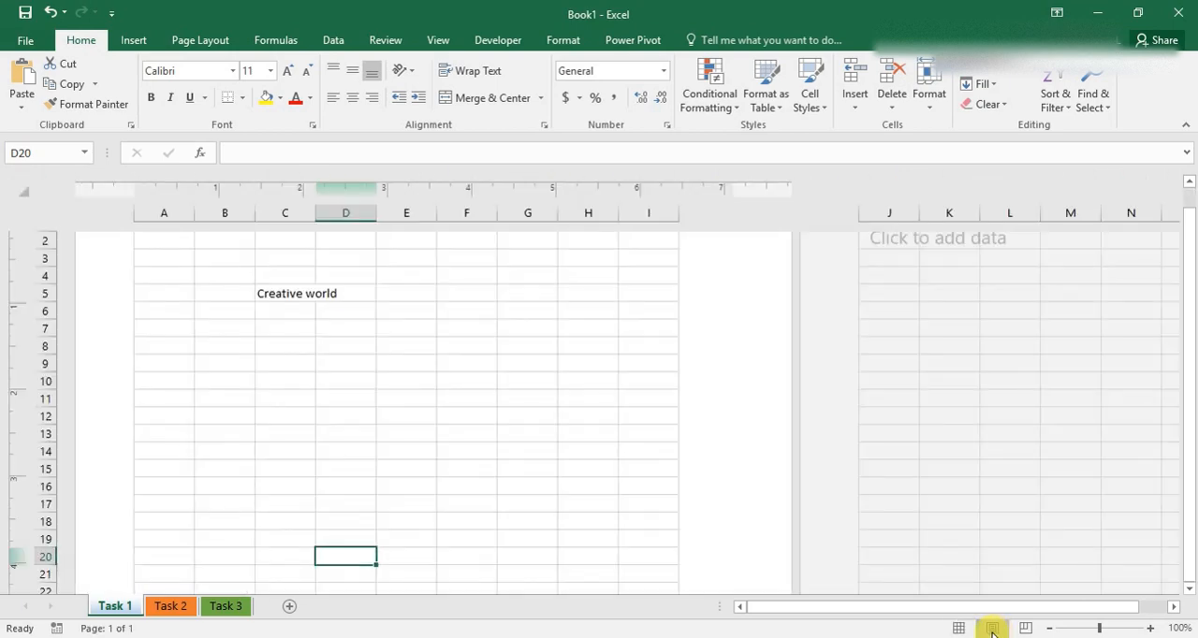
{"action": "scroll", "coordinate": [708, 359], "scroll_direction": "up", "scroll_amount": 2}
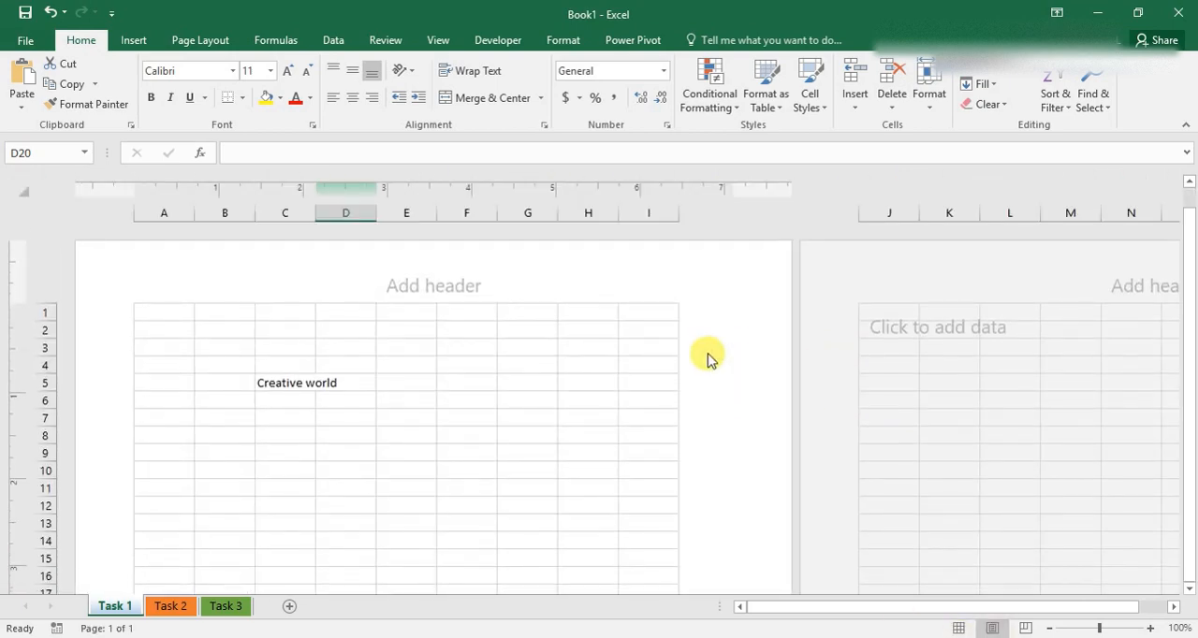
{"action": "scroll", "coordinate": [708, 358], "scroll_direction": "down", "scroll_amount": 20}
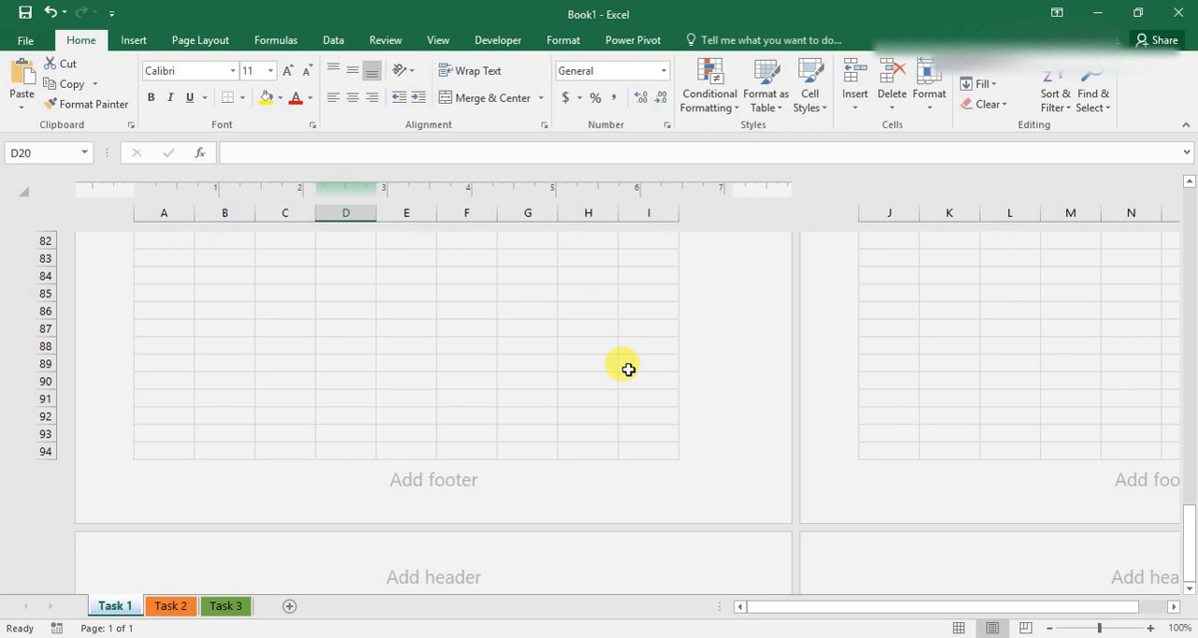
Examine the Task 1 sheet in Page Break Preview and return it to Normal view.
{"action": "left_click", "coordinate": [1024, 629]}
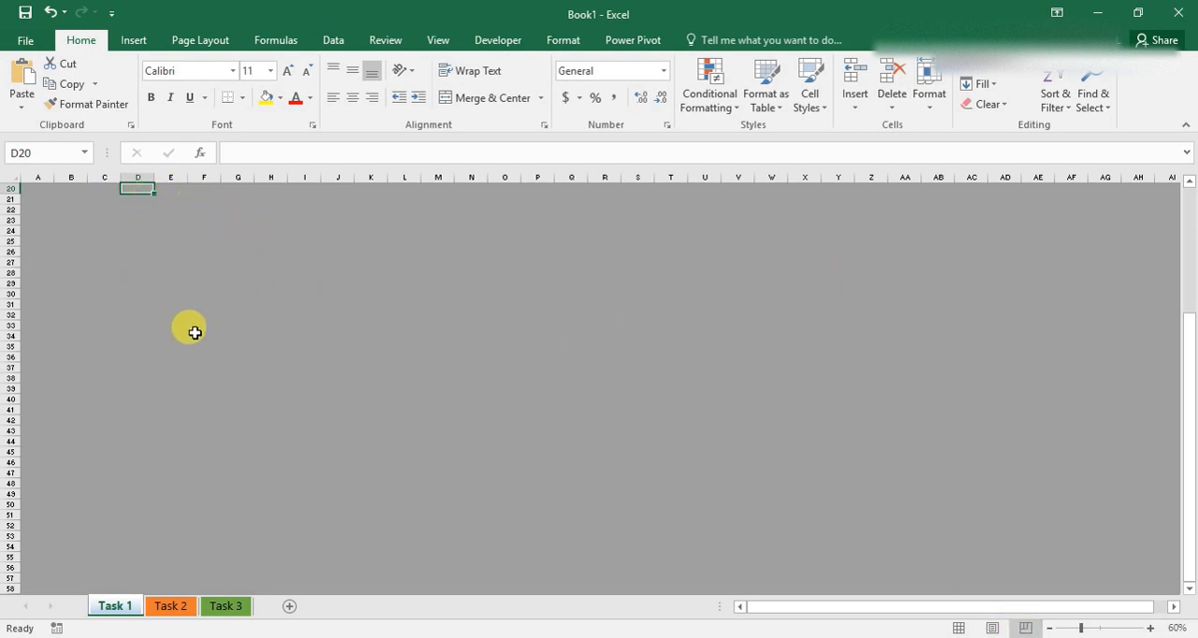
{"action": "scroll", "coordinate": [192, 331], "scroll_direction": "up", "scroll_amount": 6}
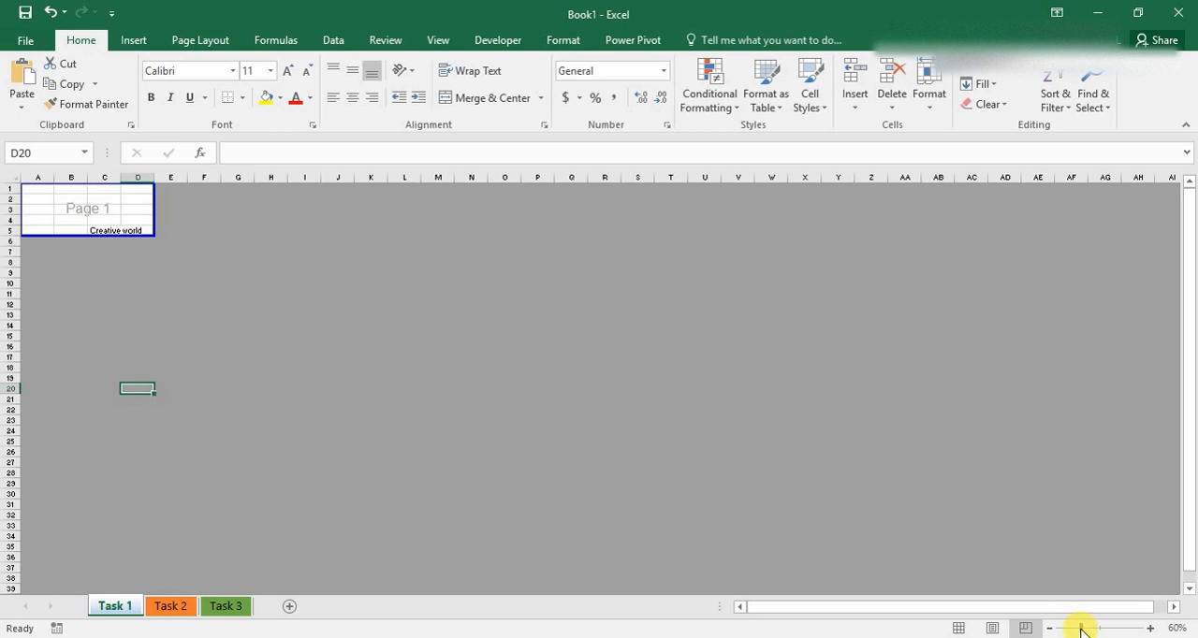
{"action": "mouse_move", "coordinate": [1081, 632]}
{"action": "left_mouse_down"}
{"action": "mouse_move", "coordinate": [1072, 627]}
{"action": "mouse_move", "coordinate": [1104, 634]}
{"action": "mouse_move", "coordinate": [1070, 624]}
{"action": "mouse_move", "coordinate": [1080, 628]}
{"action": "left_mouse_up"}
{"action": "left_click", "coordinate": [959, 628]}
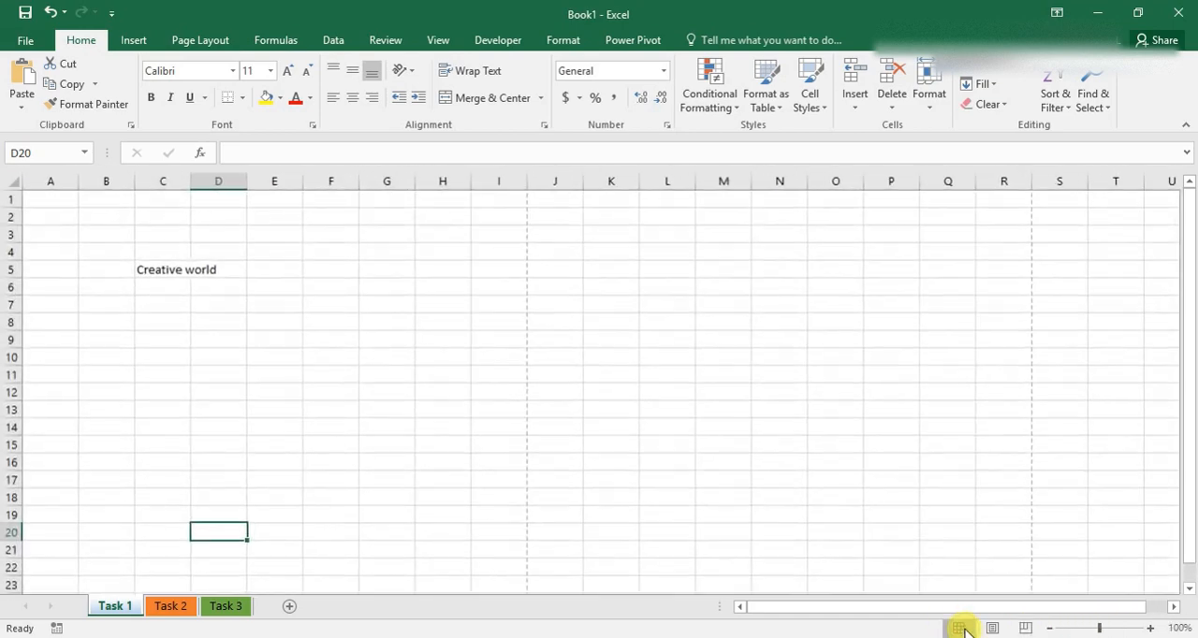